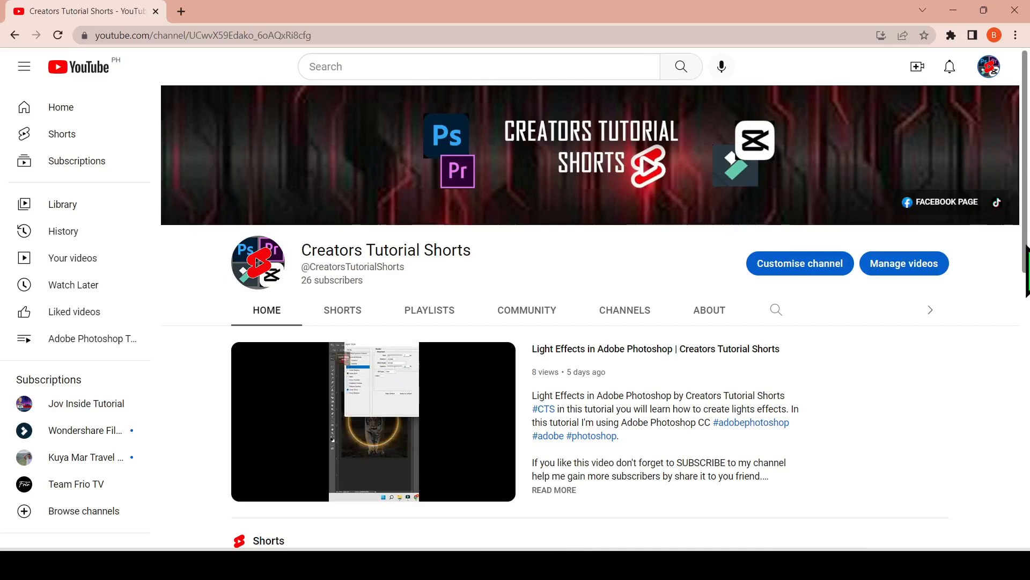
pyautogui.scroll(-2, 590, 301)
pyautogui.scroll(-3, 590, 300)
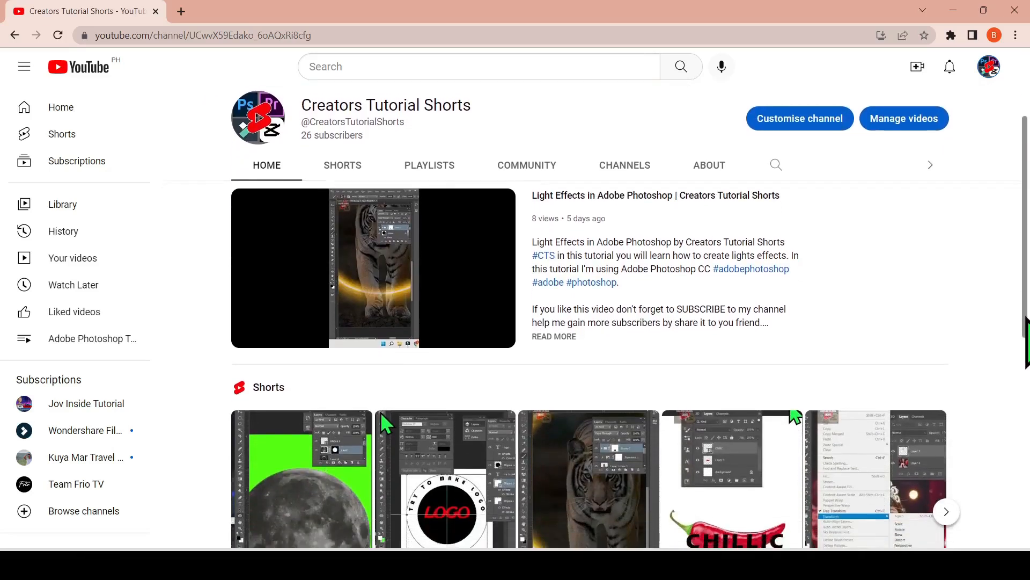
pyautogui.scroll(-3, 1023, 364)
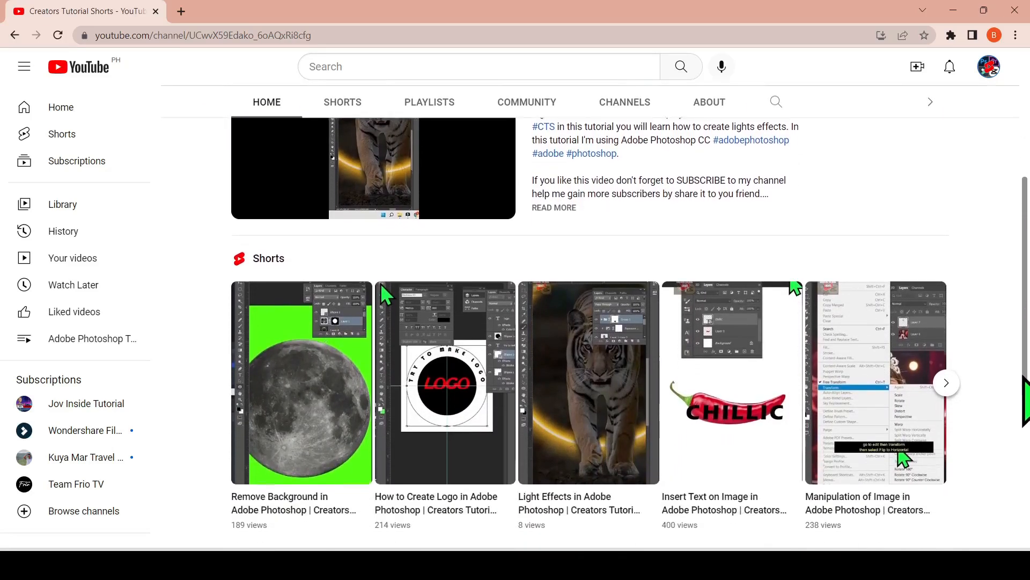
pyautogui.moveTo(1021, 424); pyautogui.dragTo(1020, 506)
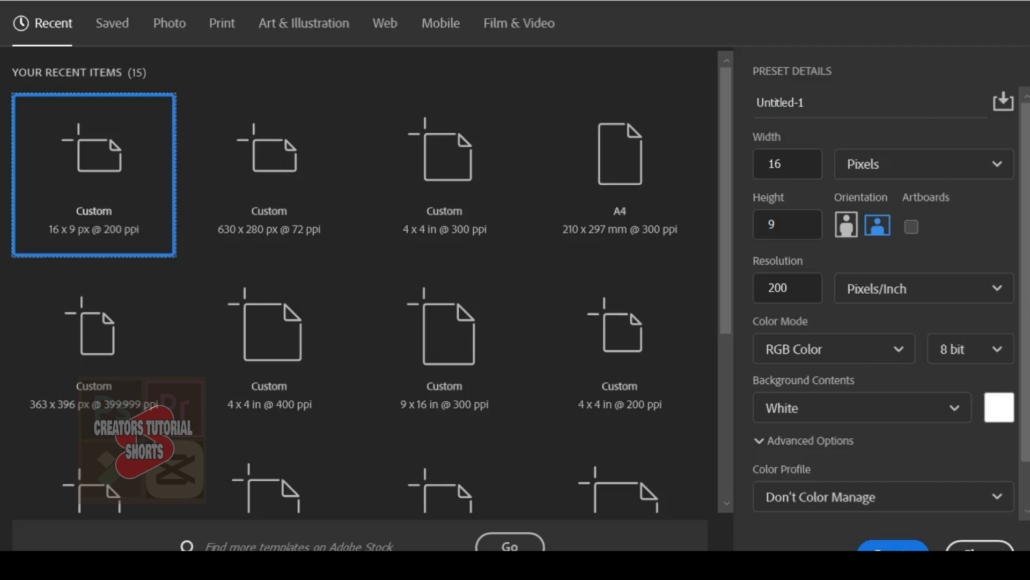
# Create a new document named "logo", 4 by 4 inches, 200 pixels/inch, RGB colour, with a white background.
pyautogui.doubleClick(789, 161)
pyautogui.write('4')
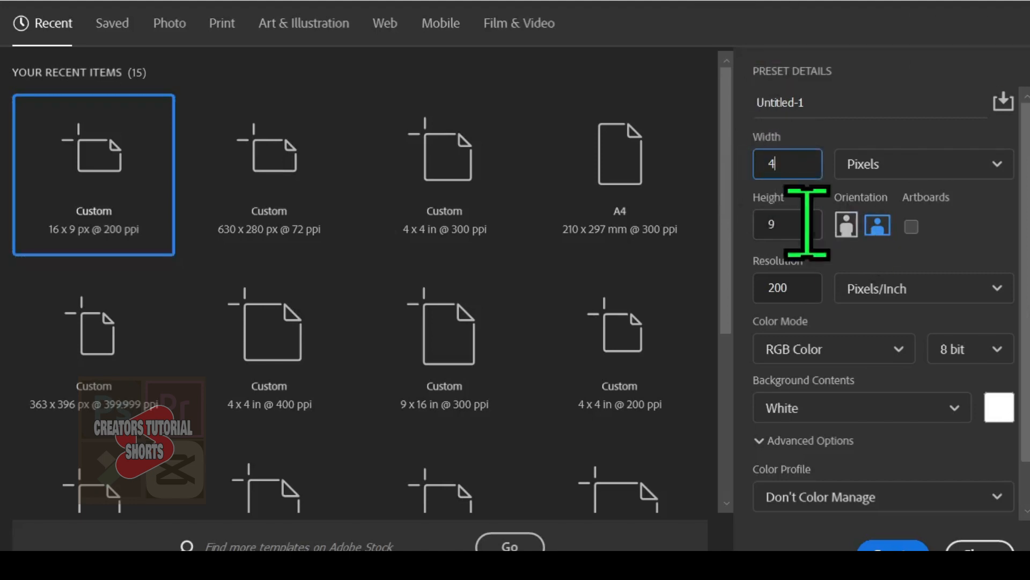
pyautogui.doubleClick(756, 225)
pyautogui.write('4')
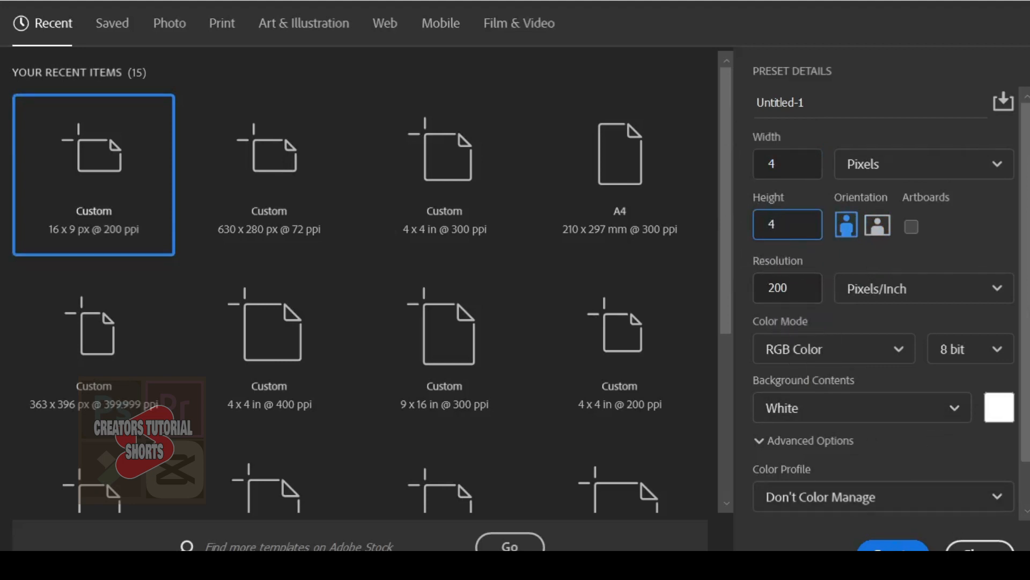
pyautogui.click(862, 101)
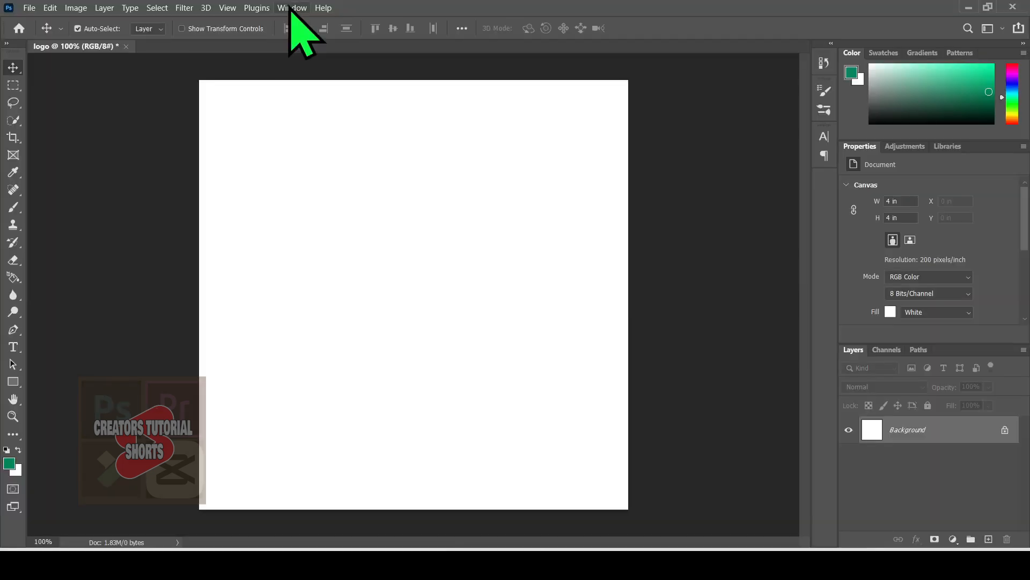
# Show the rulers around the canvas.
pyautogui.click(292, 8)
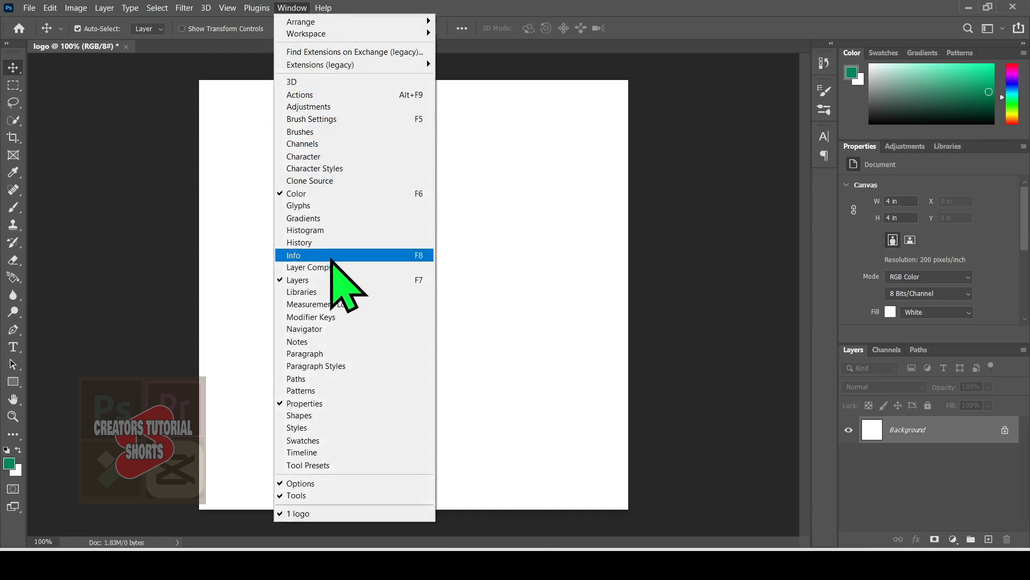
pyautogui.moveTo(229, 9)
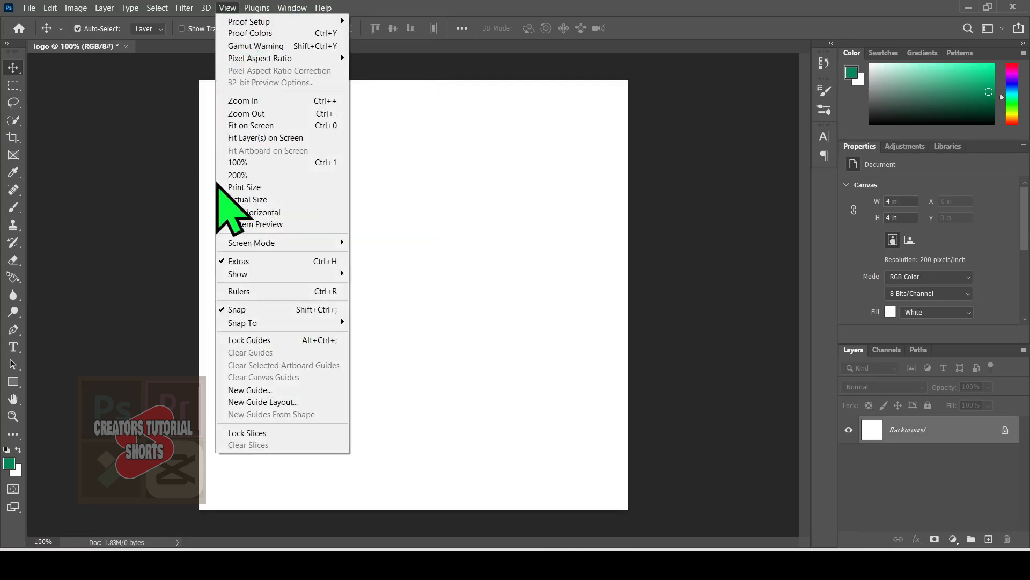
pyautogui.click(246, 292)
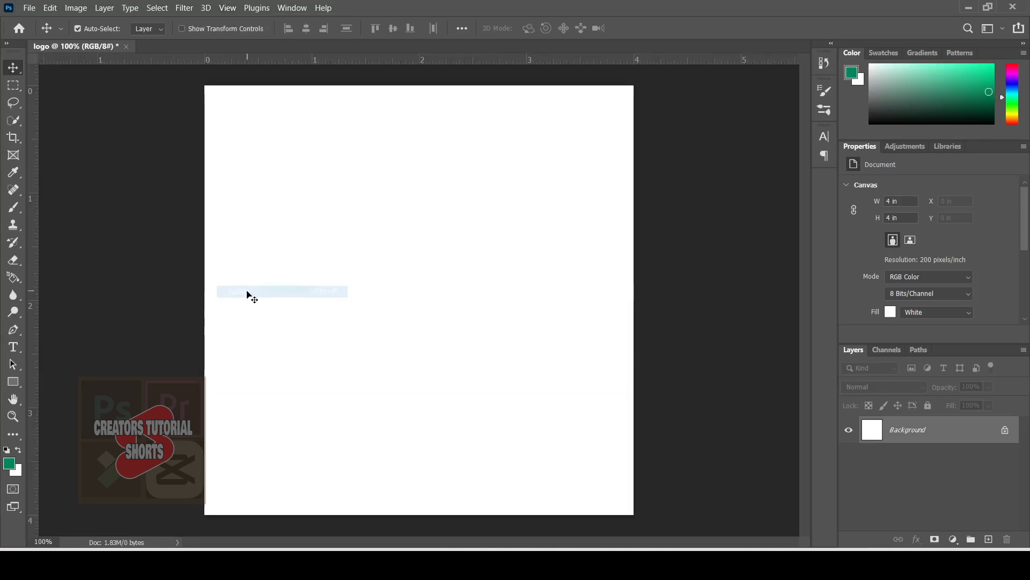
# Place a vertical and a horizontal guide crossing at the canvas centre, 2 in along each ruler, and lock the guides.
pyautogui.moveTo(24, 225); pyautogui.dragTo(418, 249)
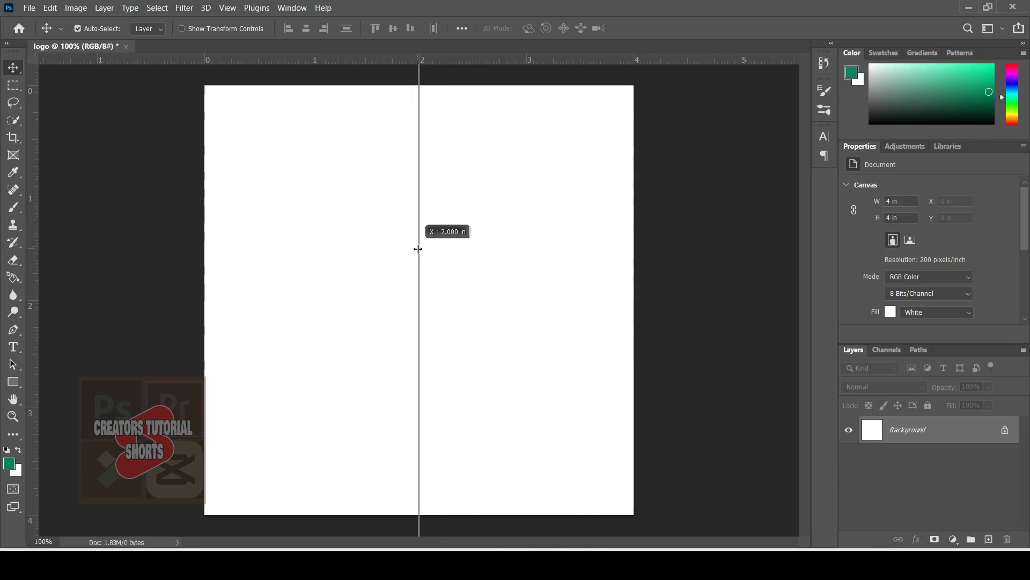
pyautogui.moveTo(418, 249); pyautogui.dragTo(418, 251)
pyautogui.moveTo(95, 60); pyautogui.dragTo(220, 300)
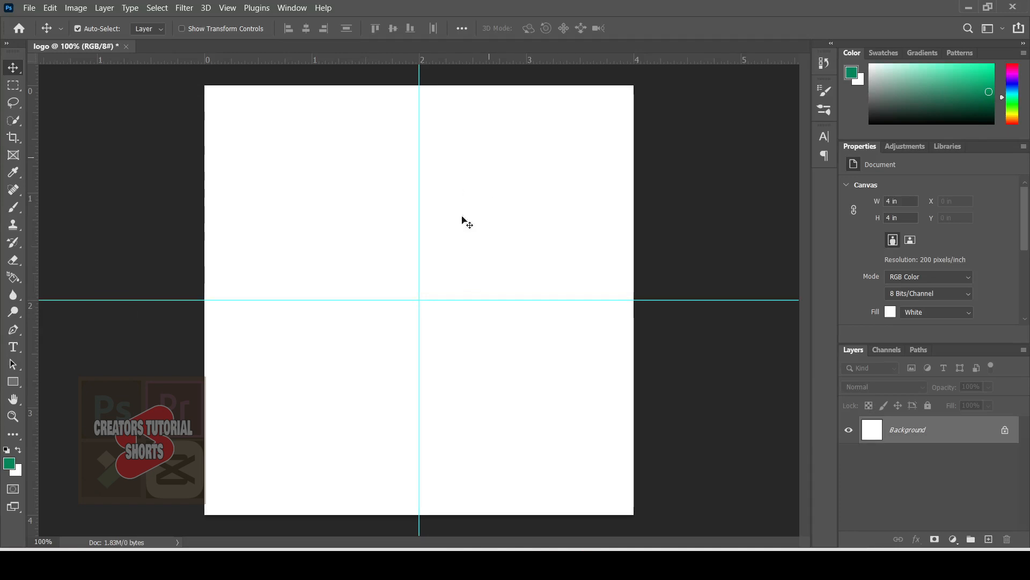
pyautogui.click(228, 8)
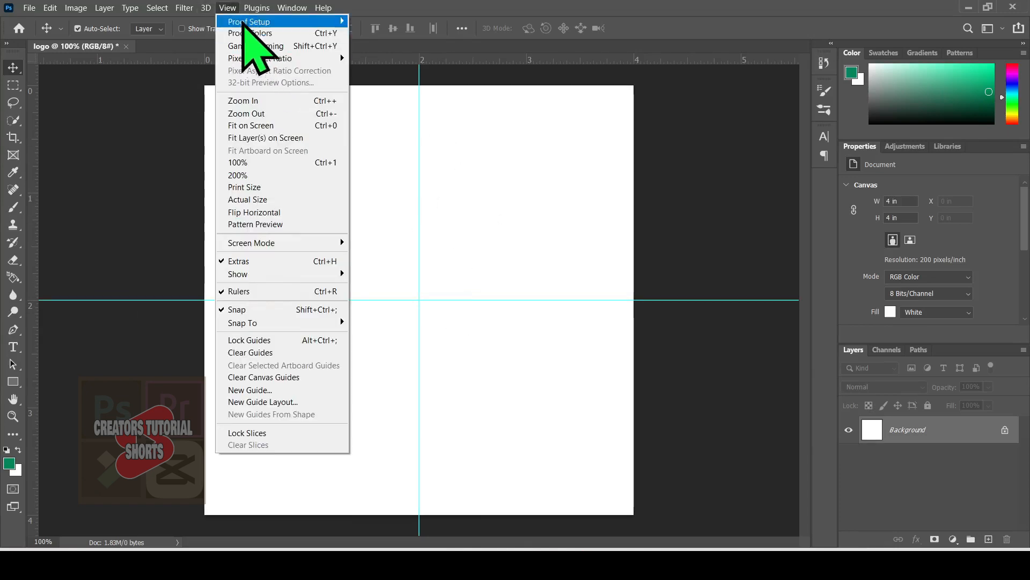
pyautogui.click(249, 340)
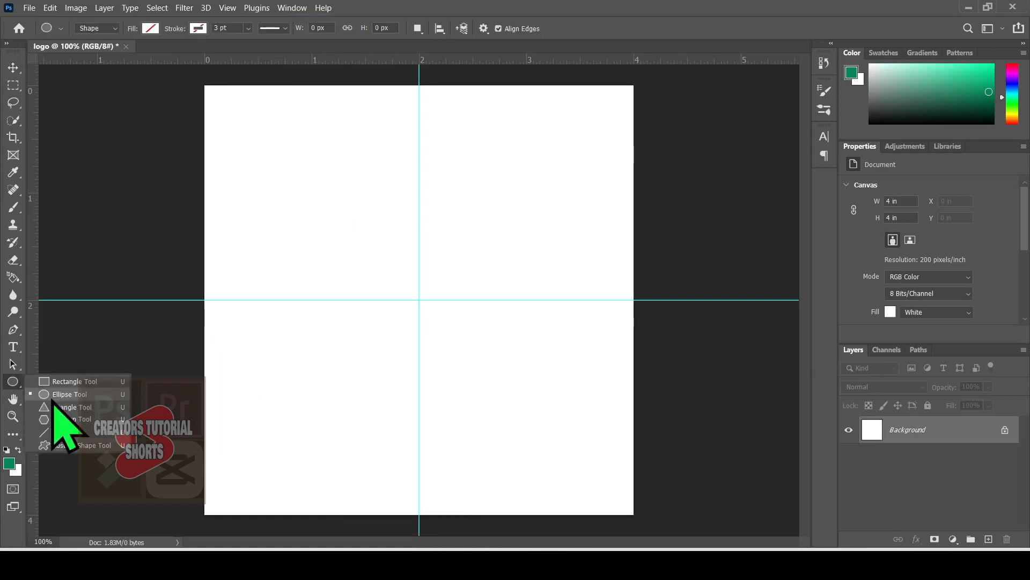
# Draw a circle about 668 px in diameter centred on the guide intersection with the Ellipse tool and fill it black.
pyautogui.click(53, 397)
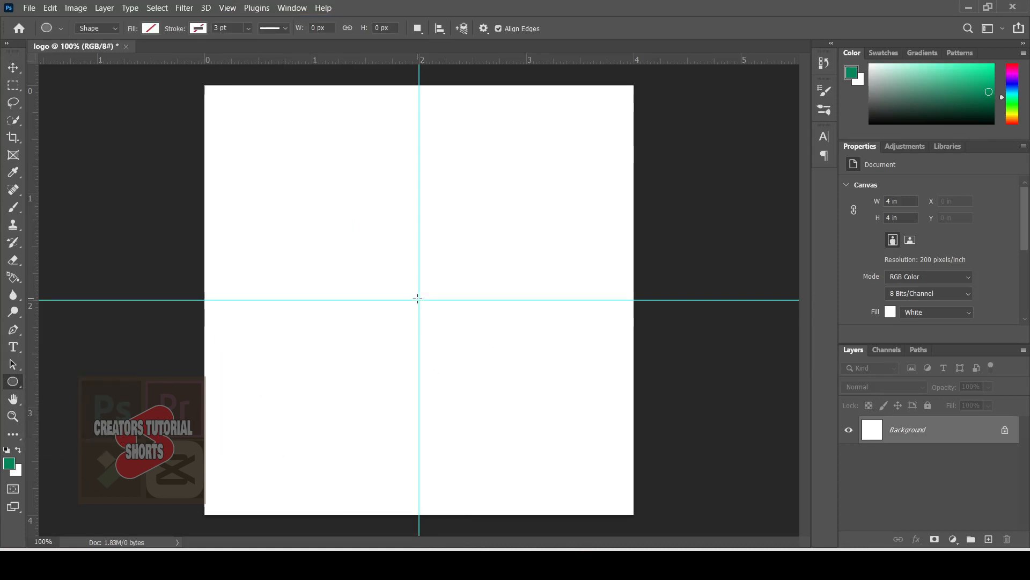
pyautogui.moveTo(419, 299); pyautogui.dragTo(599, 479)
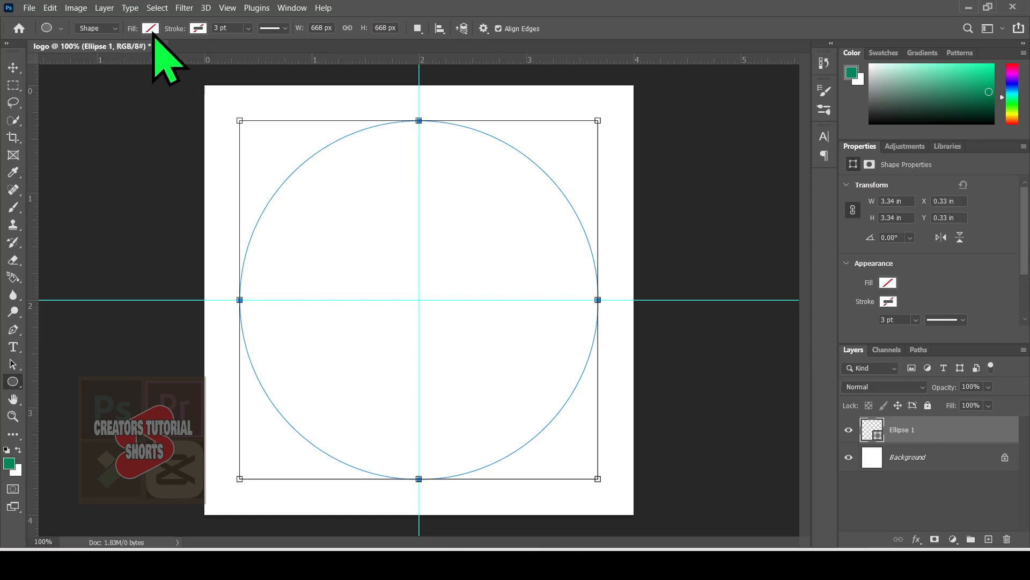
pyautogui.click(151, 28)
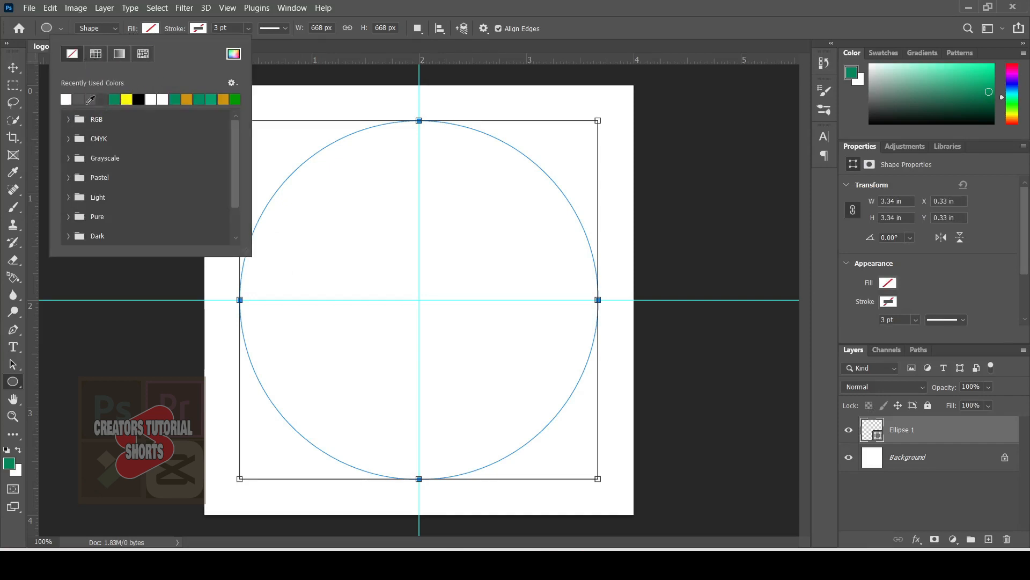
pyautogui.click(138, 99)
pyautogui.press('Return')
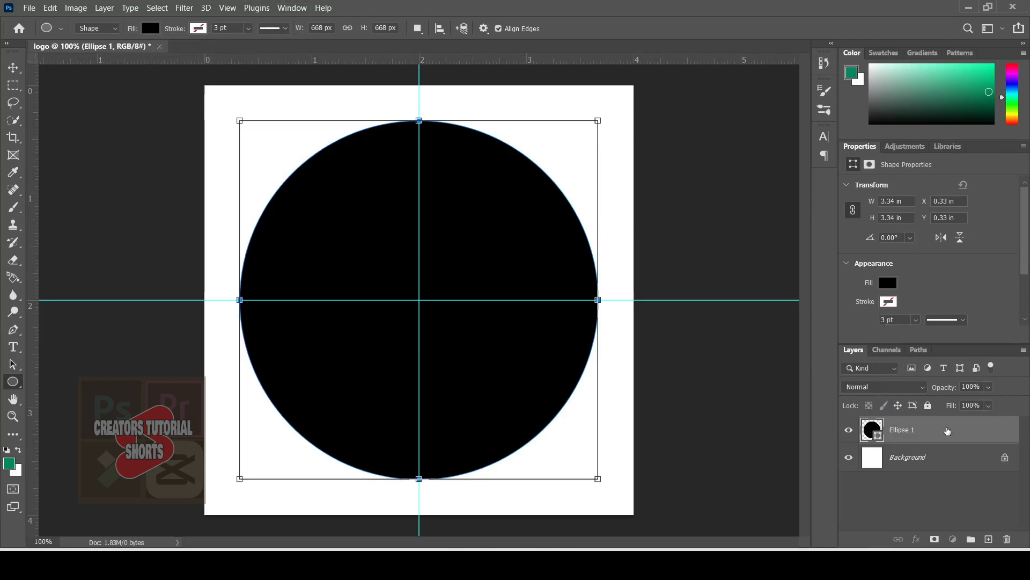
# Duplicate the black circle's layer and change the copy's fill to green.
pyautogui.hotkey('ctrl', 'j')
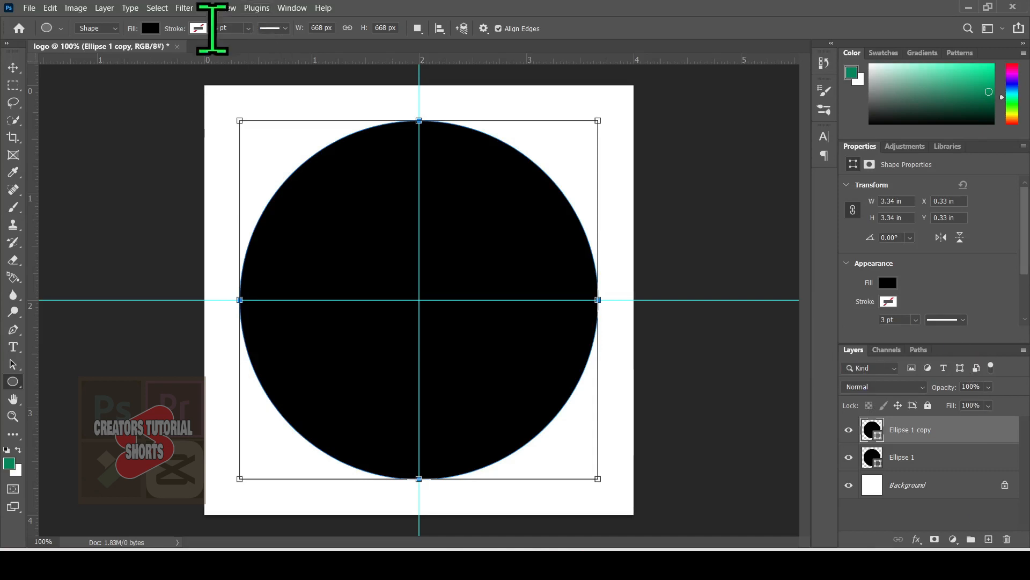
pyautogui.click(151, 28)
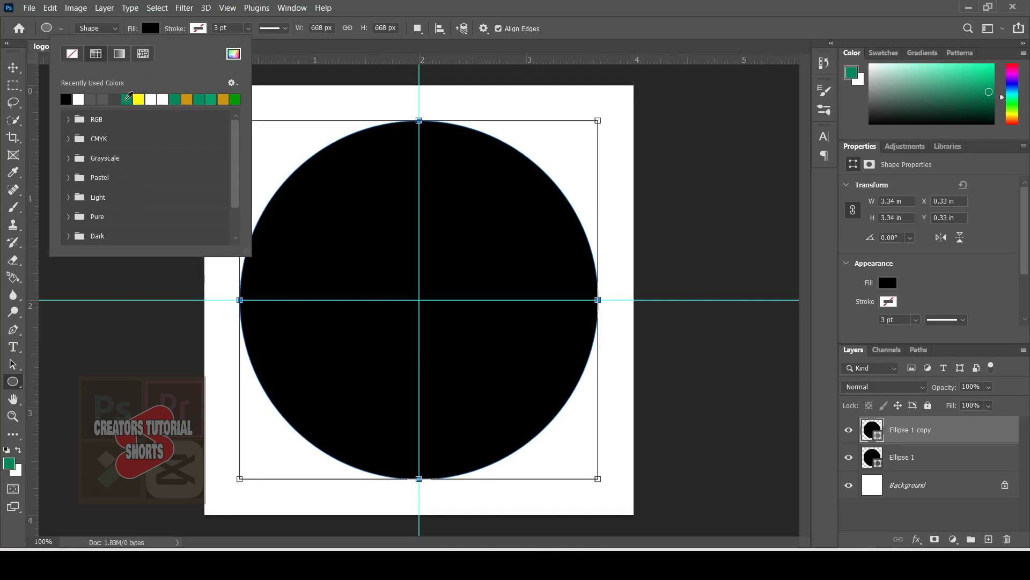
pyautogui.click(126, 99)
# Scale the green circle down around its centre to about 77% with Free Transform.
pyautogui.press('v')
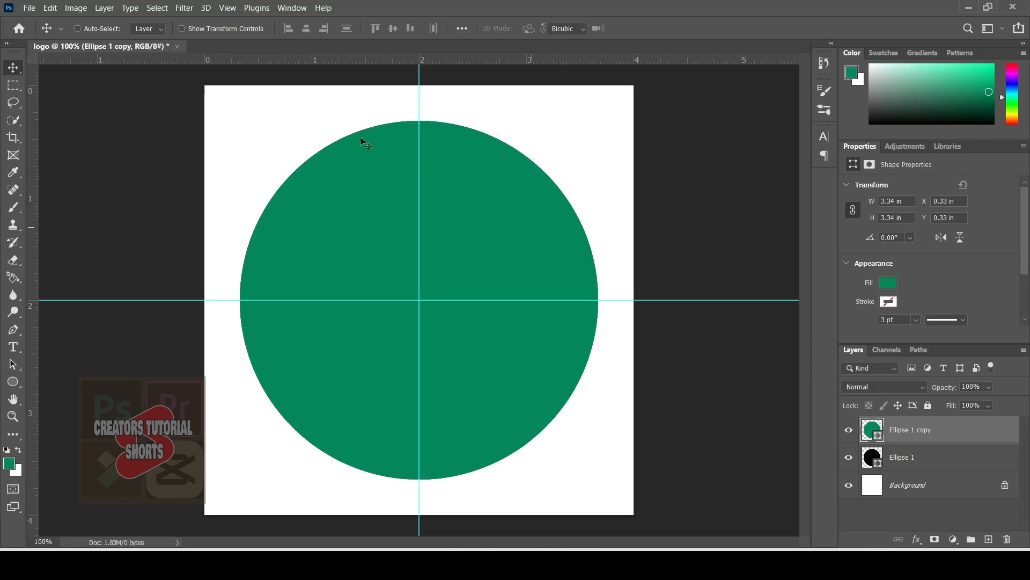
pyautogui.hotkey('ctrl', 't')
pyautogui.click(50, 8)
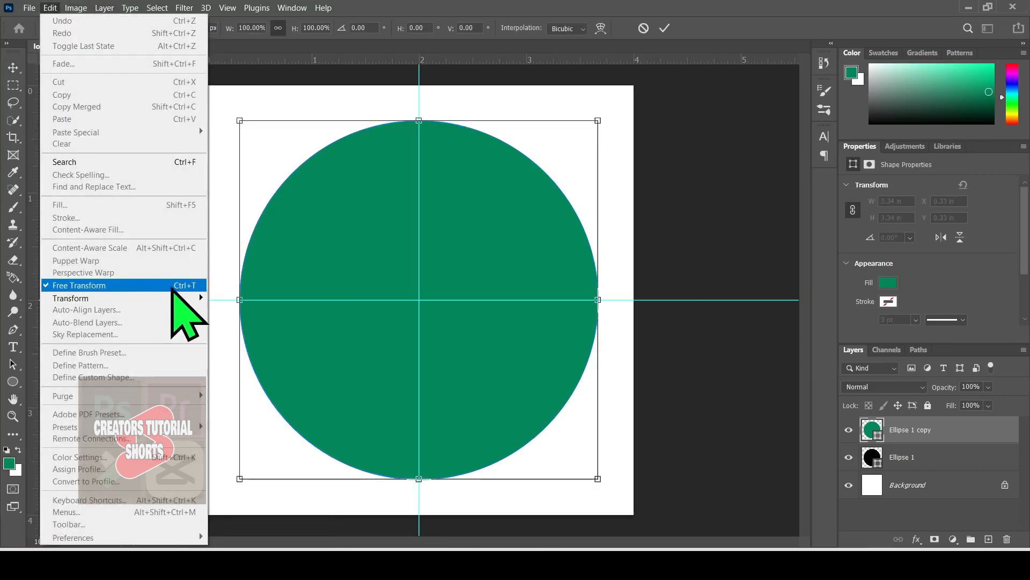
pyautogui.click(598, 121)
pyautogui.moveTo(598, 121); pyautogui.dragTo(557, 162)
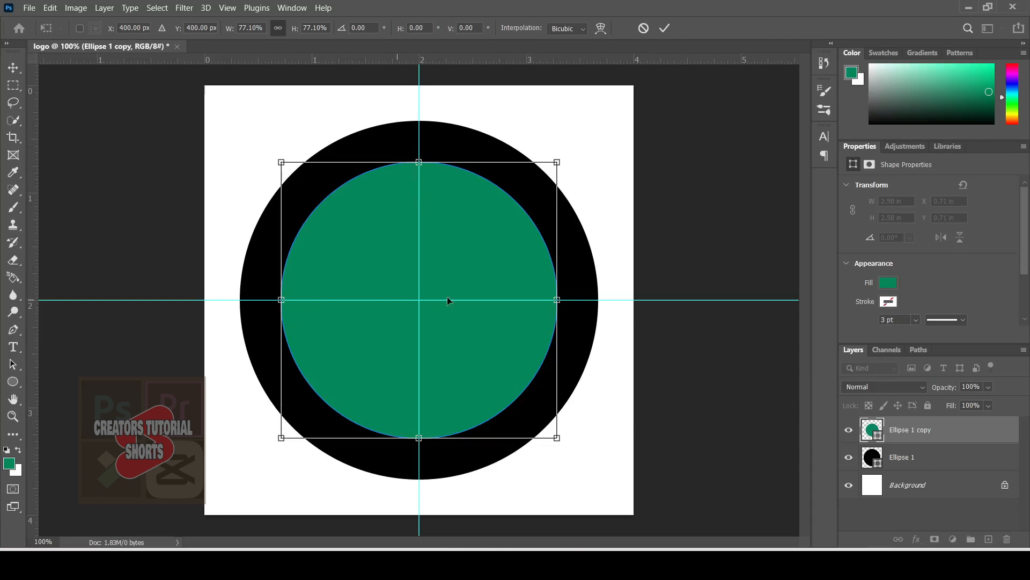
pyautogui.click(664, 28)
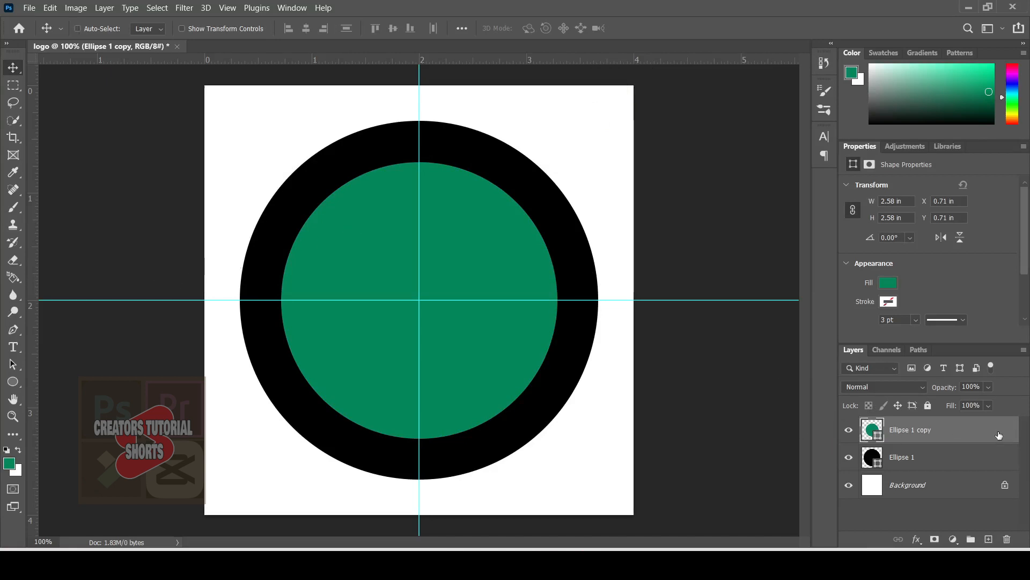
# Duplicate the green circle and add white 24 pt "logo design" text along the upper arc of the copy's path.
pyautogui.hotkey('ctrl', 'j')
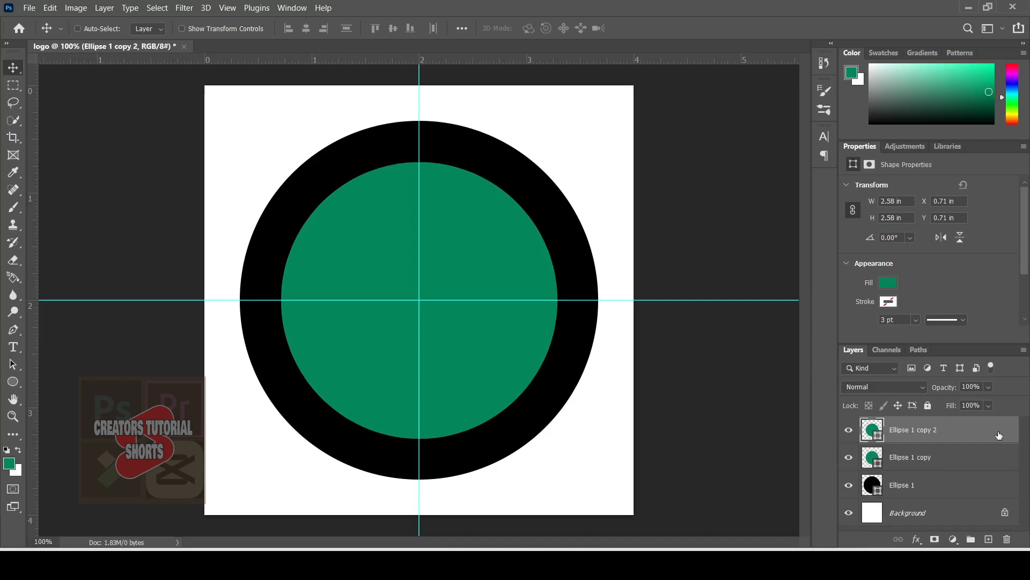
pyautogui.click(13, 347)
pyautogui.click(24, 350)
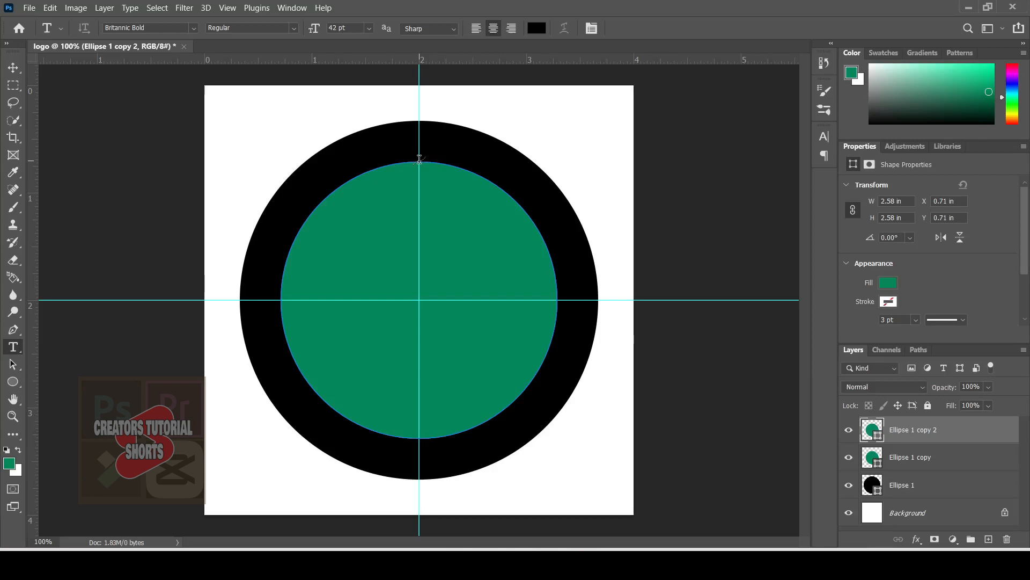
pyautogui.click(419, 159)
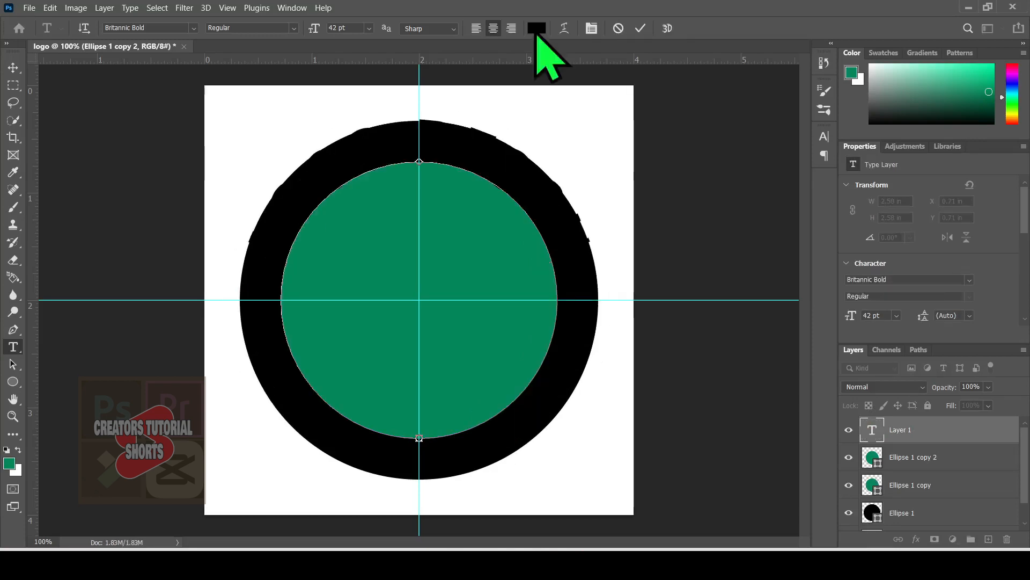
pyautogui.click(536, 27)
pyautogui.moveTo(729, 236); pyautogui.dragTo(594, 172)
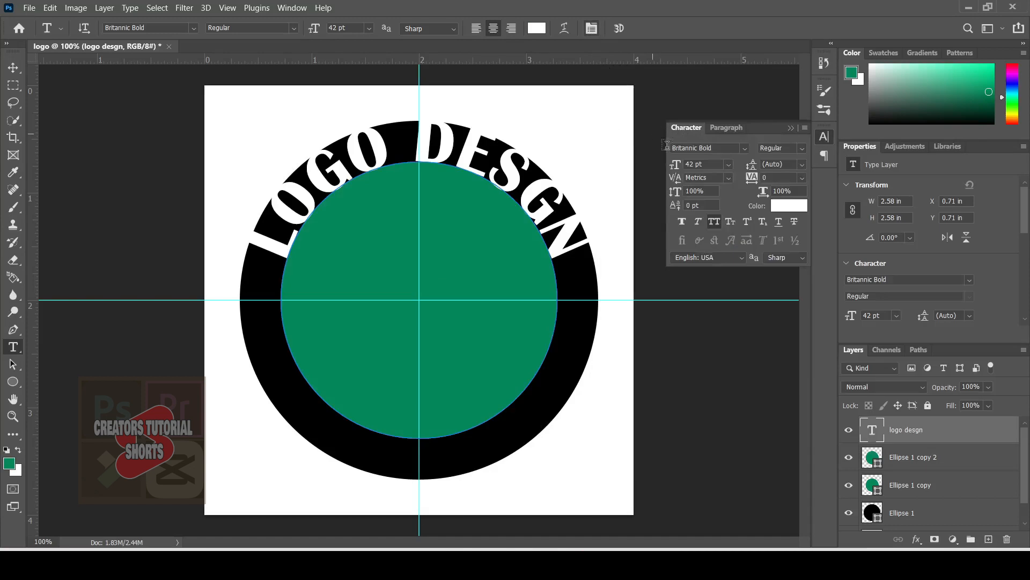
pyautogui.click(698, 163)
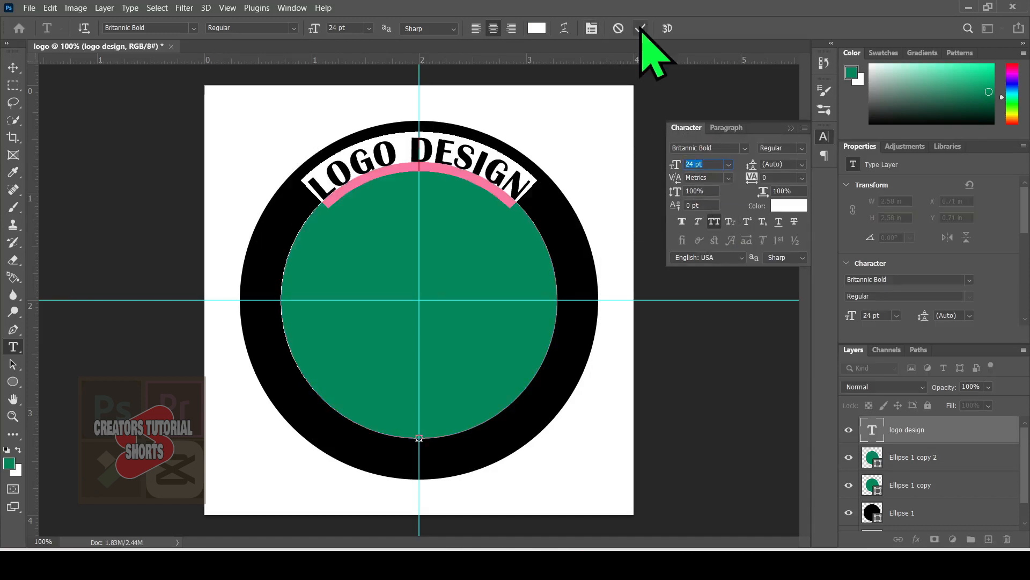
pyautogui.click(641, 29)
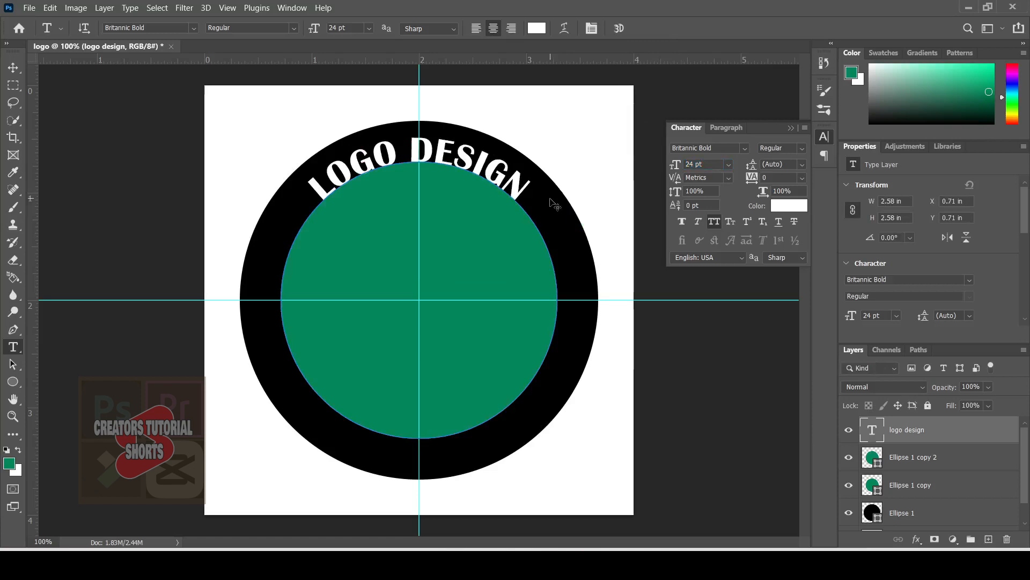
# Scale the "logo design" text path up around its centre to about 106%, moving the lettering into the black ring.
pyautogui.hotkey('ctrl', 't')
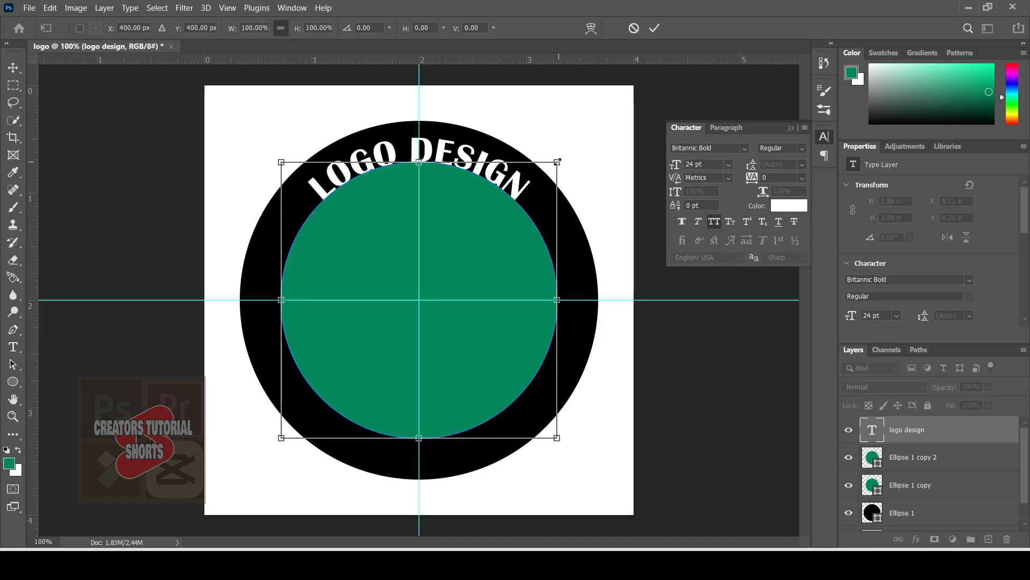
pyautogui.moveTo(556, 161); pyautogui.dragTo(566, 154)
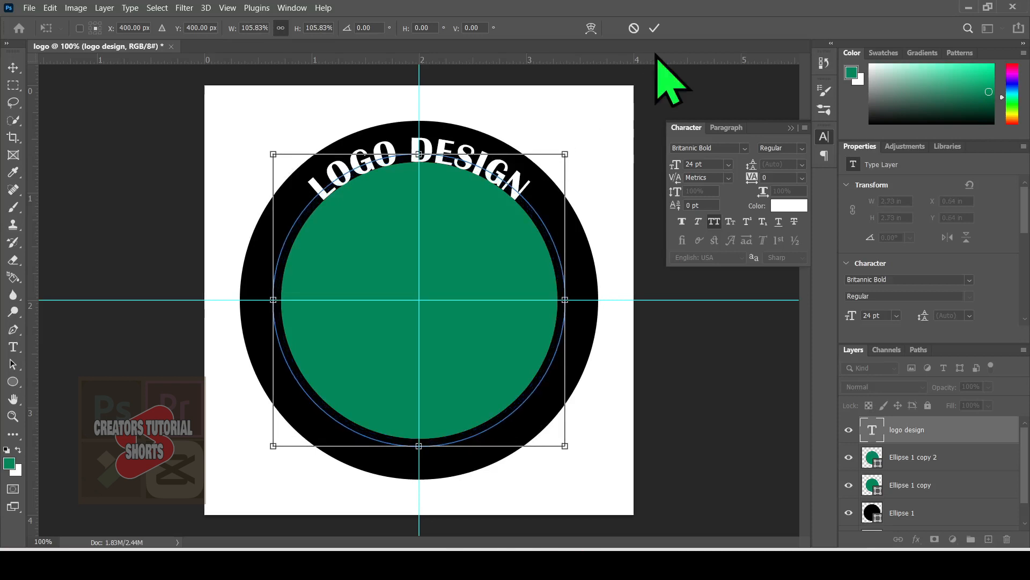
pyautogui.click(654, 28)
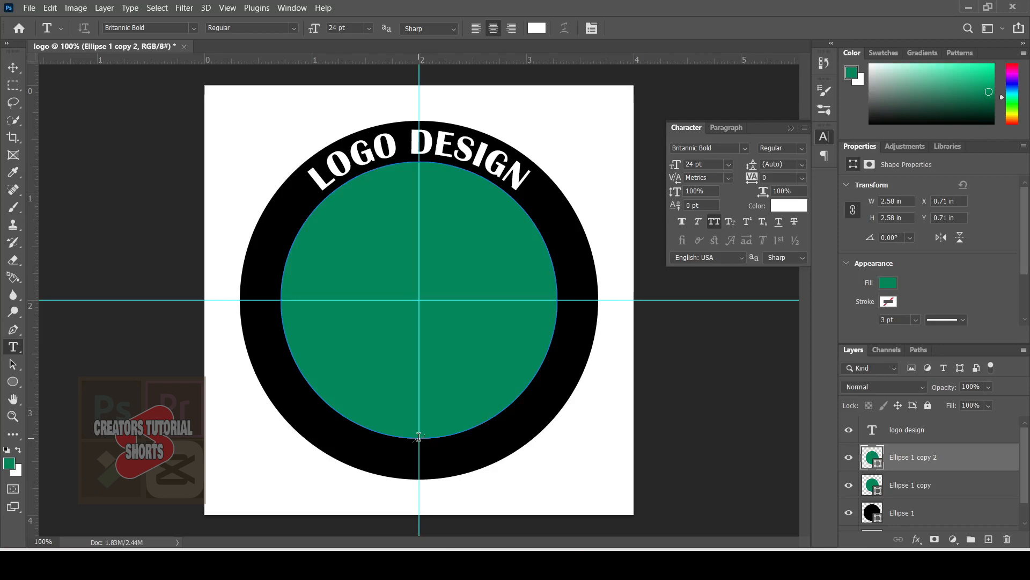
# Add the text "some text" along the lower arc of the duplicated green circle's path.
pyautogui.click(419, 437)
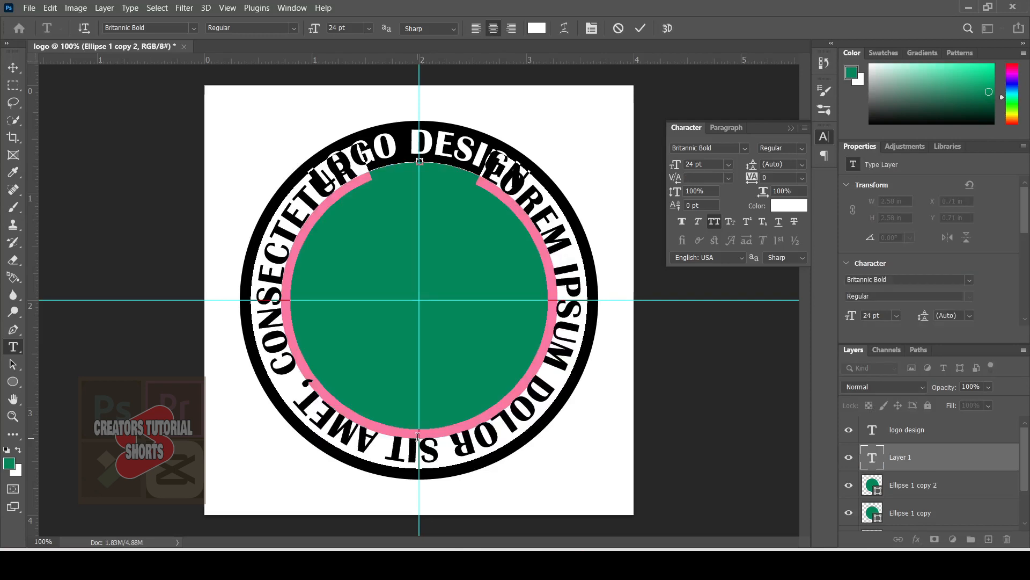
pyautogui.write('some tes')
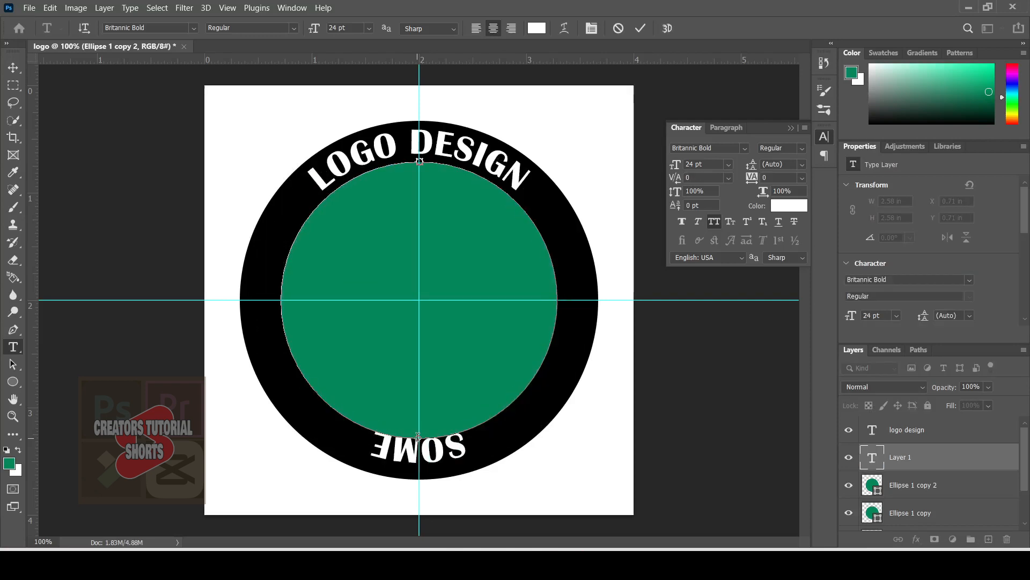
pyautogui.write('xt')
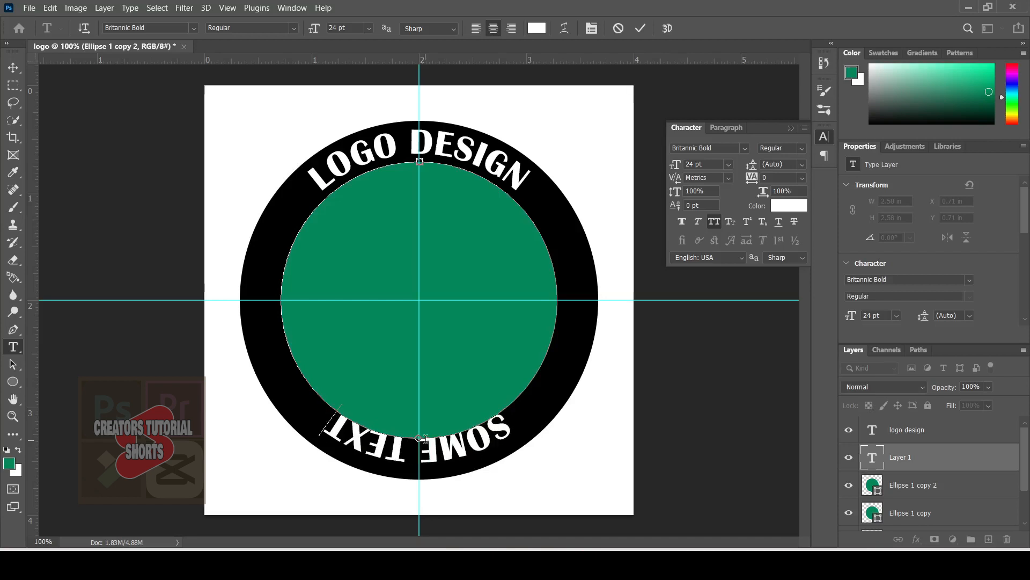
# Flip the "some text" lettering to the inside of the circle path so it reads upright along the lower arc.
pyautogui.hotkey('ctrl', 'Return')
pyautogui.press('ctrl')
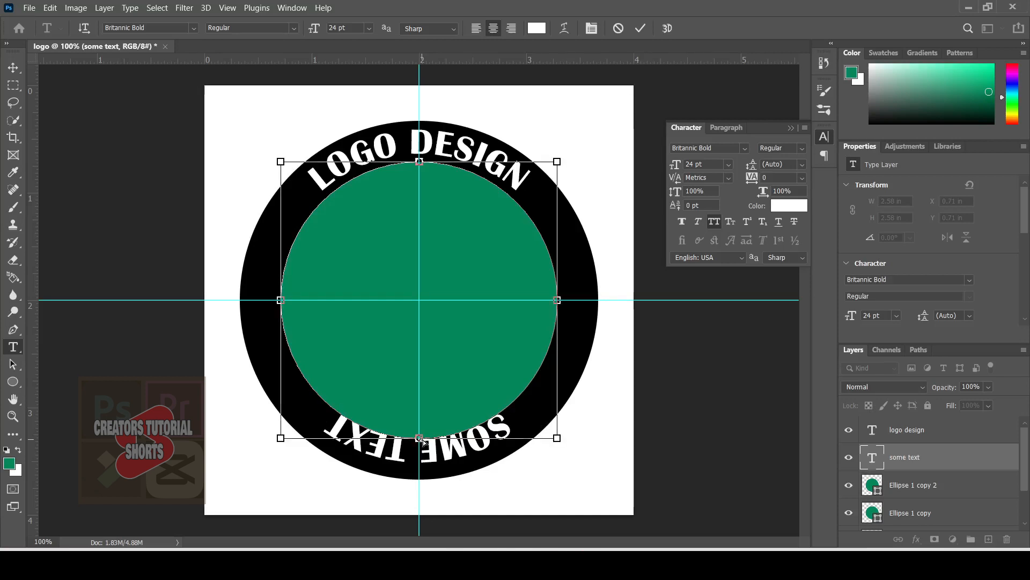
pyautogui.moveTo(419, 437); pyautogui.dragTo(408, 416)
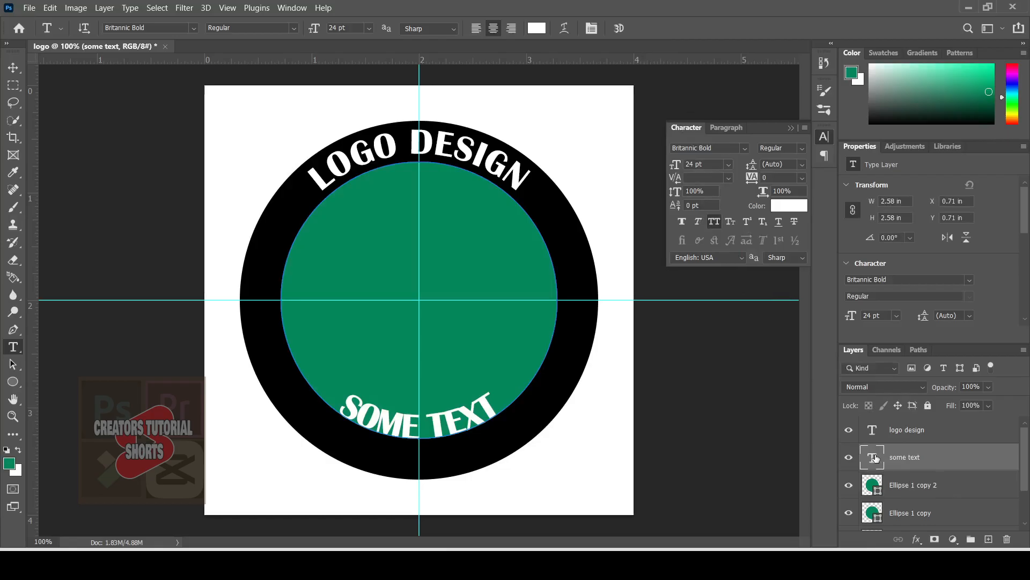
# Set the baseline shift of the "some text" lettering to -20 pt, moving it into the black ring.
pyautogui.doubleClick(872, 457)
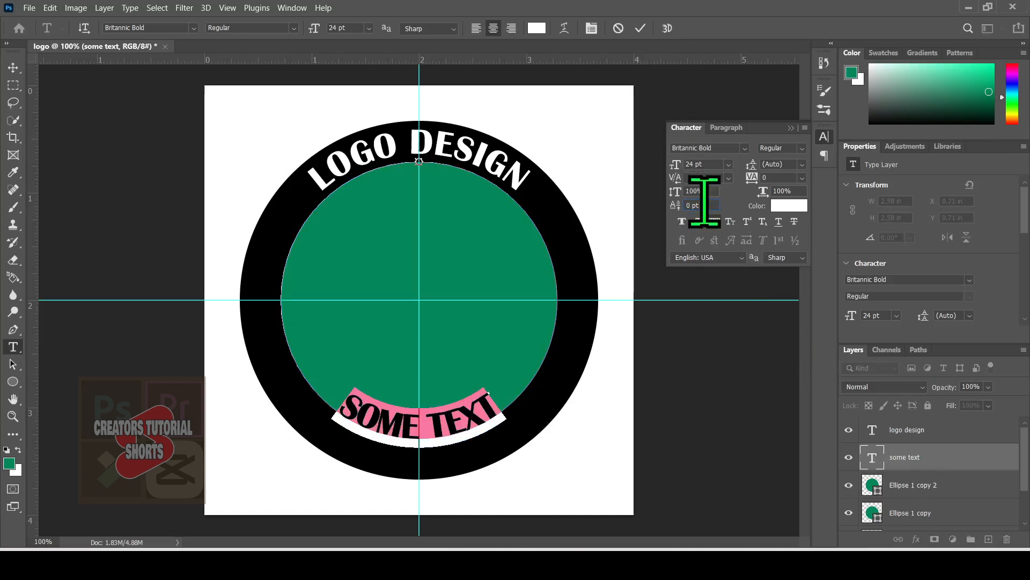
pyautogui.press('Up')
pyautogui.press('Up')
pyautogui.press('Down')
pyautogui.press('Down')
pyautogui.press('Down')
pyautogui.press('Down')
pyautogui.press('Down')
pyautogui.press('Down')
pyautogui.press('Down')
pyautogui.press('Down')
pyautogui.press('Down')
pyautogui.press('Down')
pyautogui.press('Down')
pyautogui.press('Down')
pyautogui.press('Down')
pyautogui.press('Down')
pyautogui.press('Down')
pyautogui.press('Down')
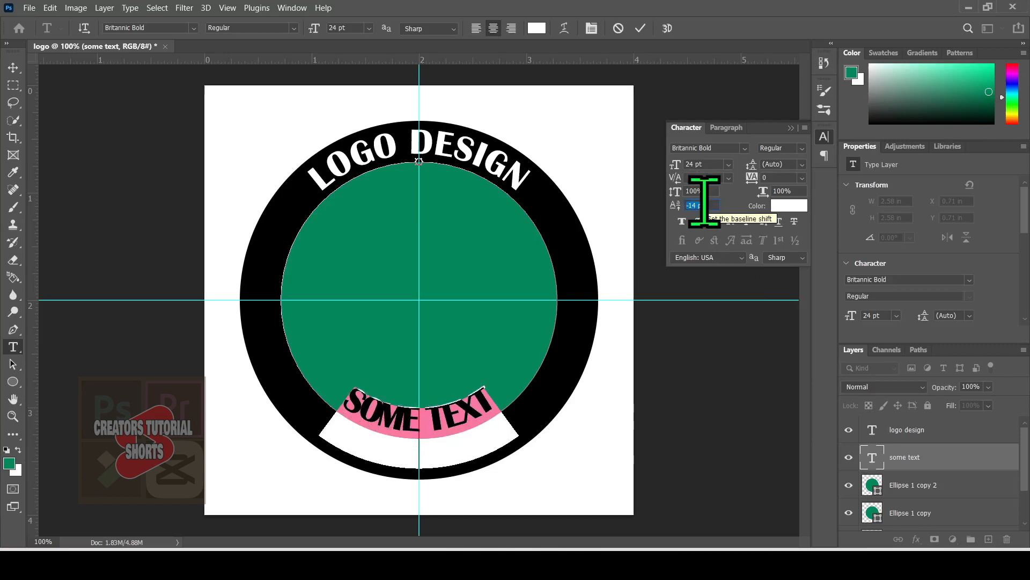
pyautogui.press('Down')
pyautogui.press('Down')
pyautogui.press('Down')
pyautogui.press('Down')
pyautogui.press('Down')
pyautogui.press('Down')
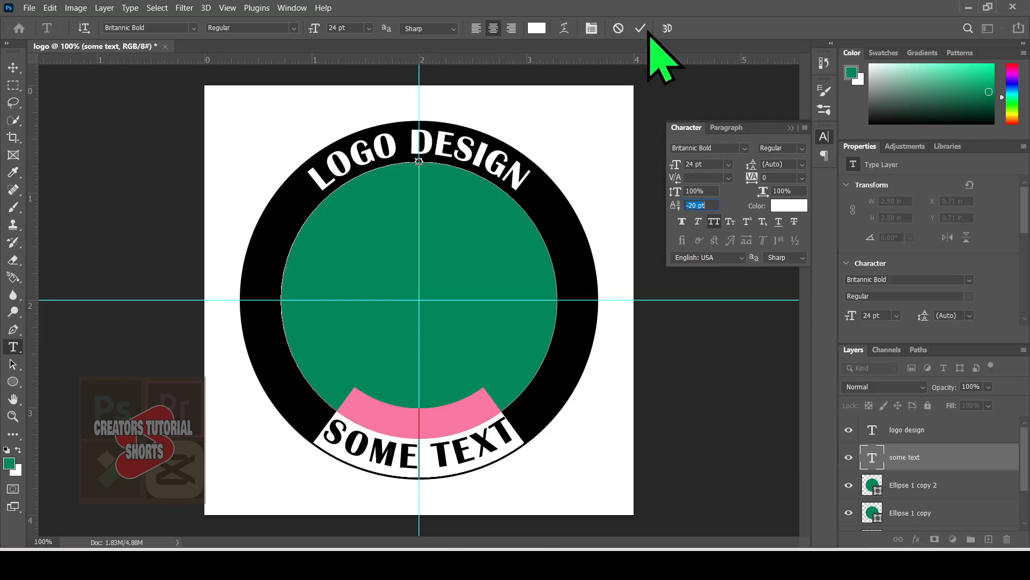
pyautogui.click(641, 29)
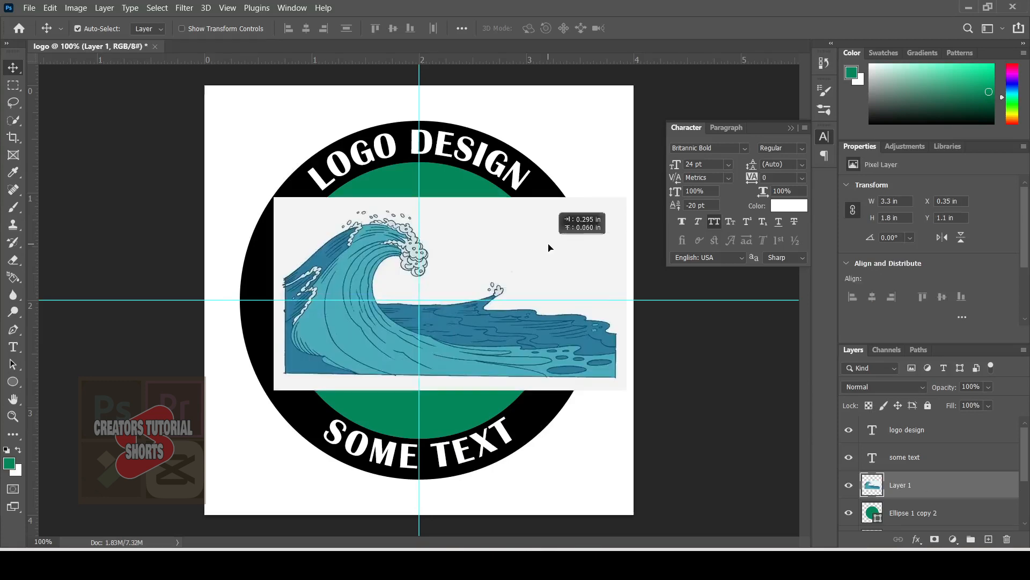
# Move the wave picture down over the lower part of the inner circle and clip it to the duplicated green circle.
pyautogui.moveTo(548, 244); pyautogui.dragTo(548, 302)
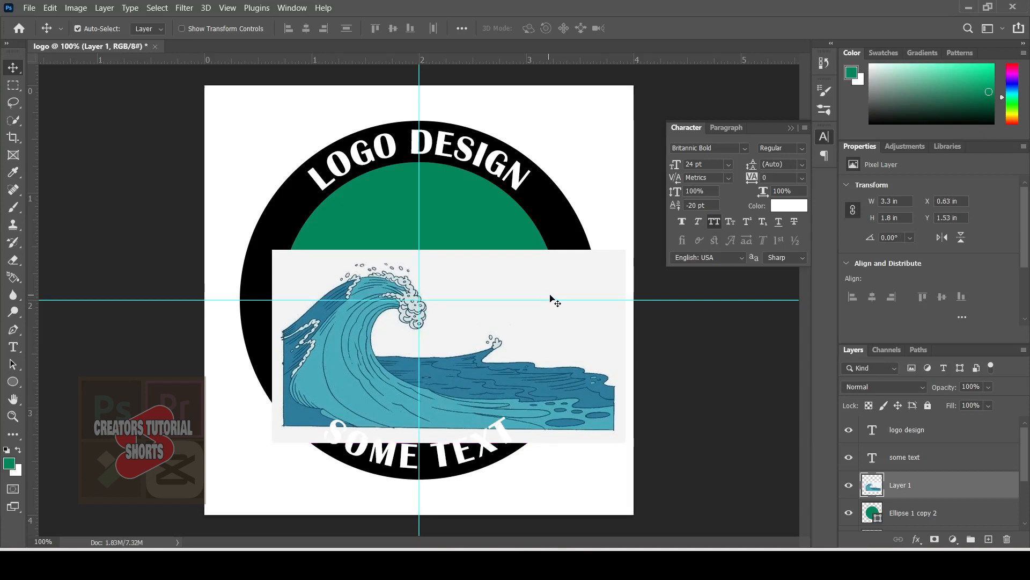
pyautogui.rightClick(937, 493)
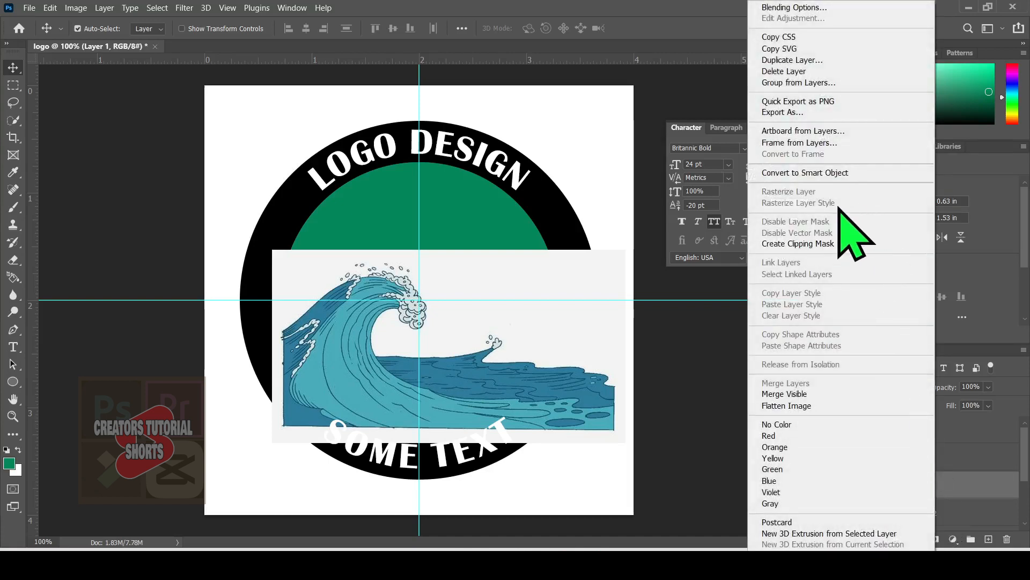
pyautogui.click(818, 243)
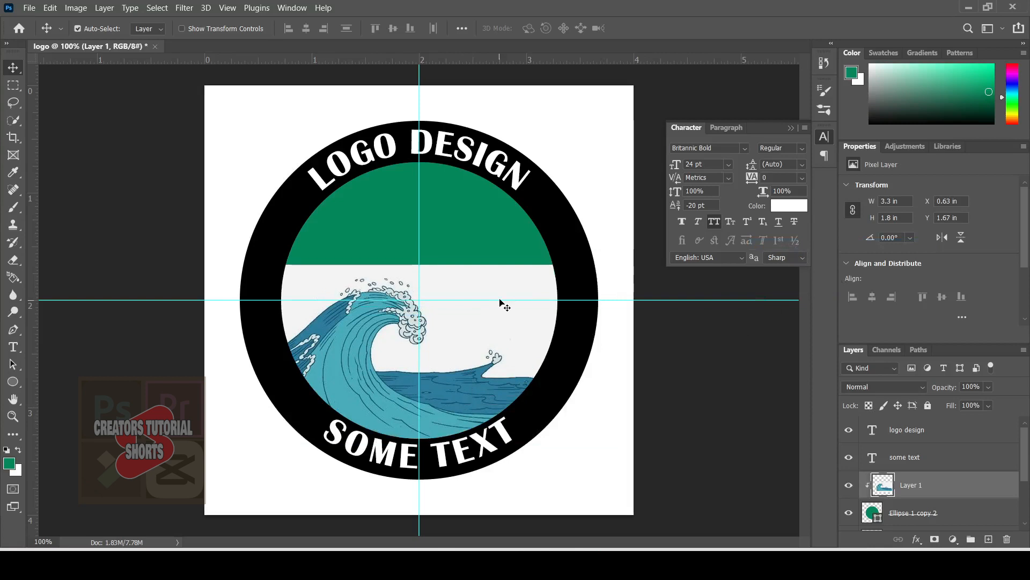
# Erase the light background around the wave with the Magic Eraser tool.
pyautogui.click(9, 263)
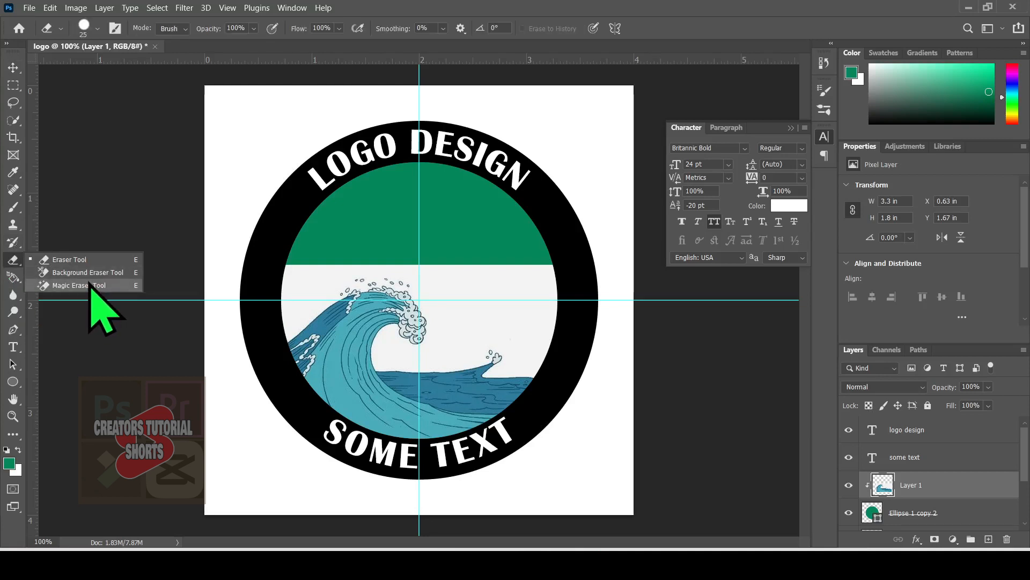
pyautogui.click(90, 285)
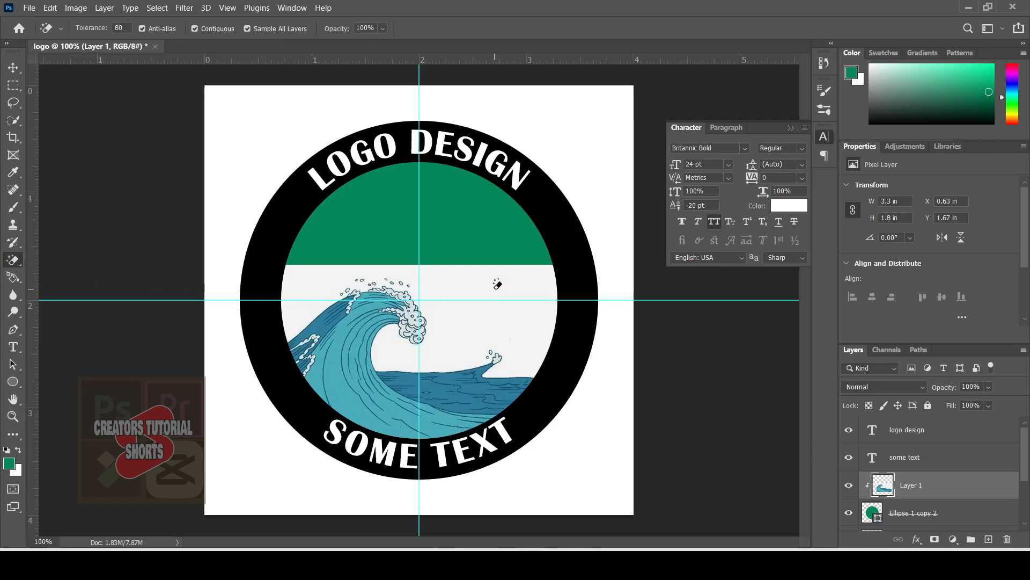
pyautogui.click(497, 284)
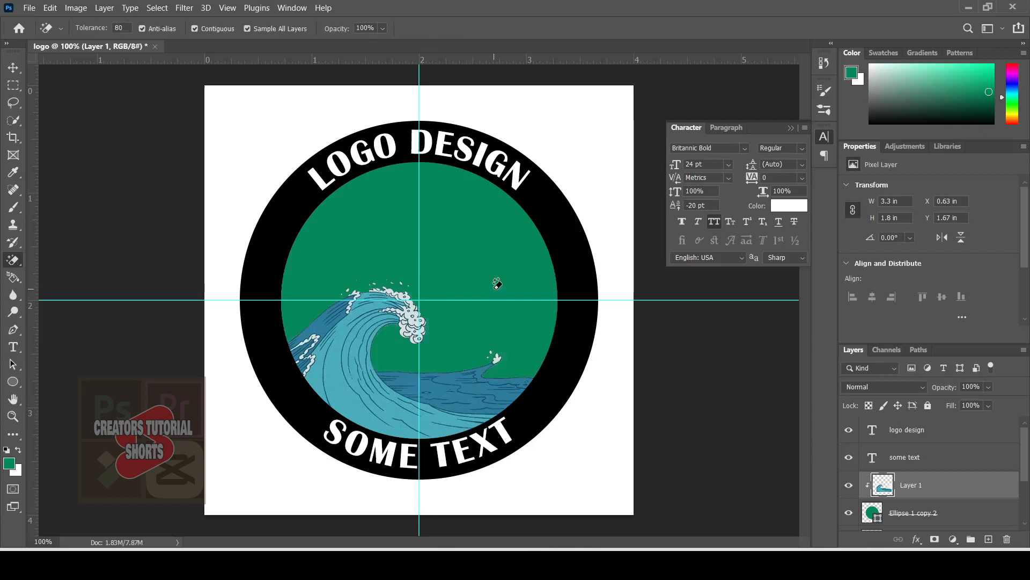
# Paste the cloudy sky picture, clip it to the duplicated green circle and place its layer beneath the wave layer.
pyautogui.hotkey('ctrl', 'v')
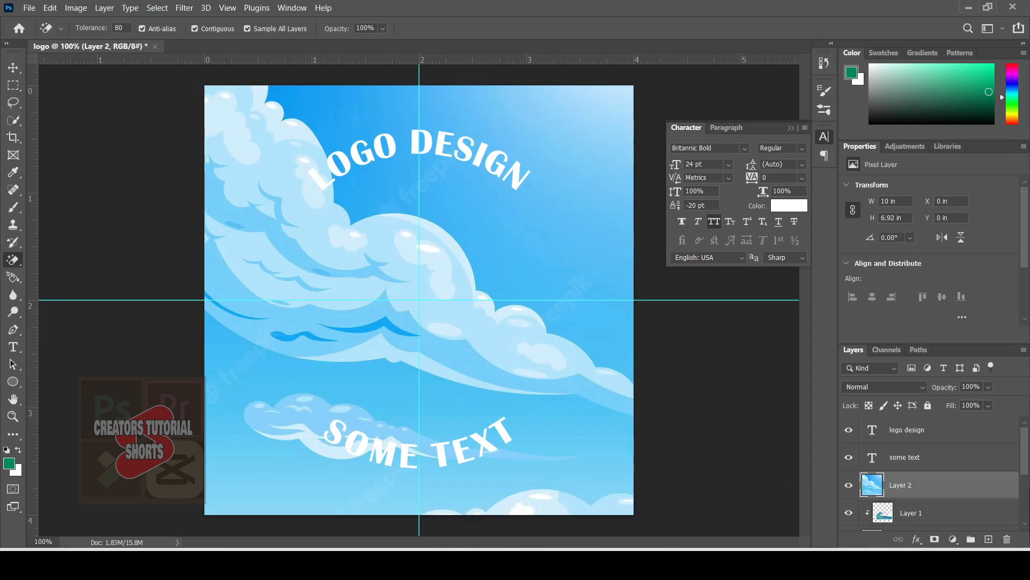
pyautogui.moveTo(1025, 439); pyautogui.dragTo(1029, 459)
pyautogui.scroll(2, 972, 470)
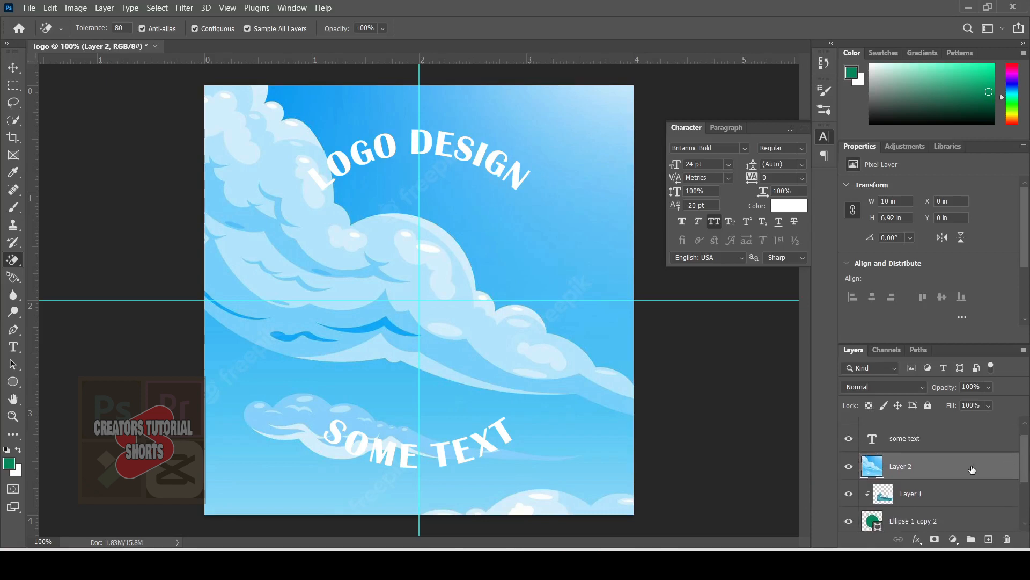
pyautogui.rightClick(972, 471)
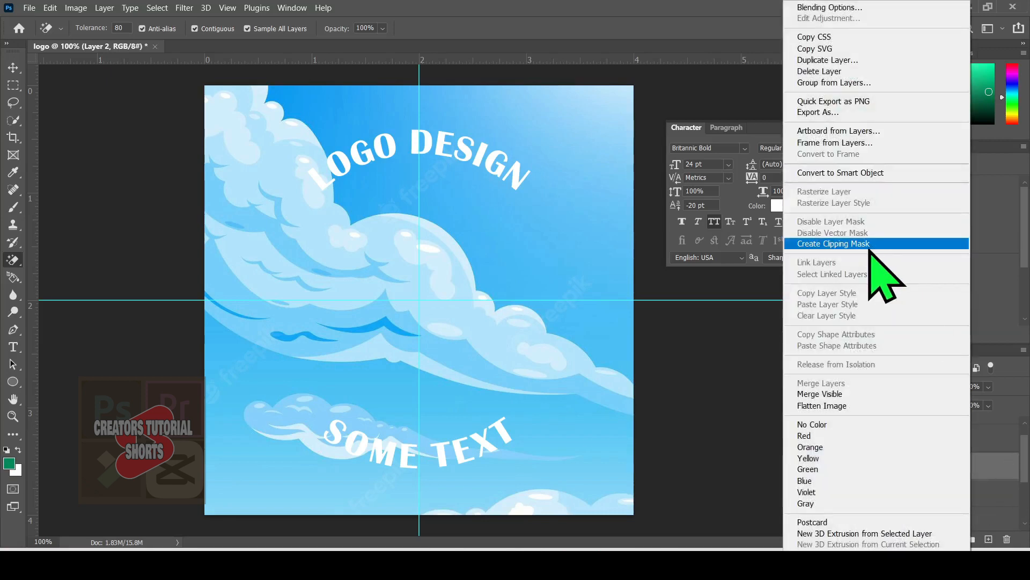
pyautogui.click(936, 242)
pyautogui.moveTo(961, 491); pyautogui.dragTo(950, 510)
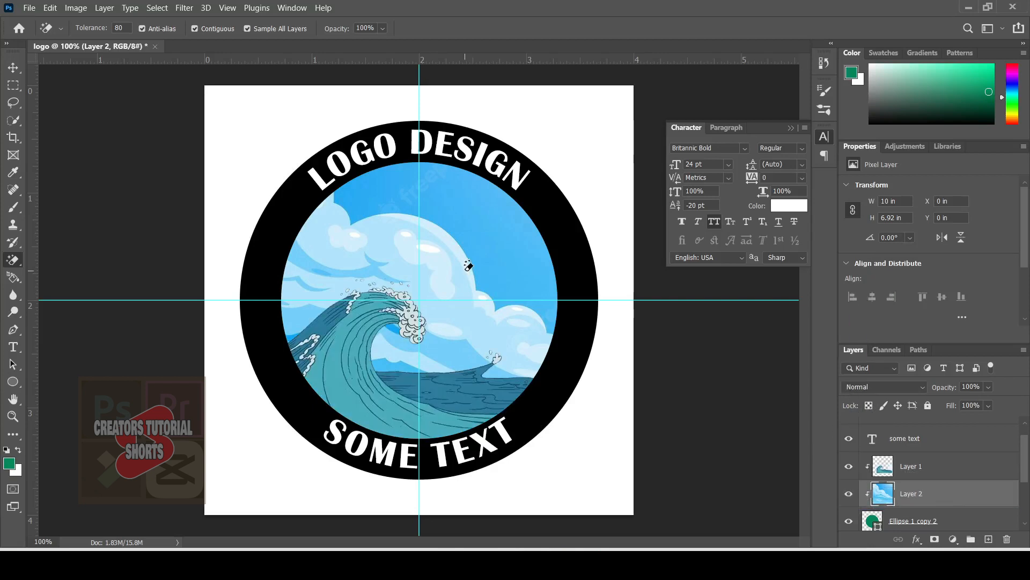
# Scale the sky picture down with Free Transform to about 38.5% width and 45% height, keeping the inner circle covered.
pyautogui.hotkey('ctrl', 't')
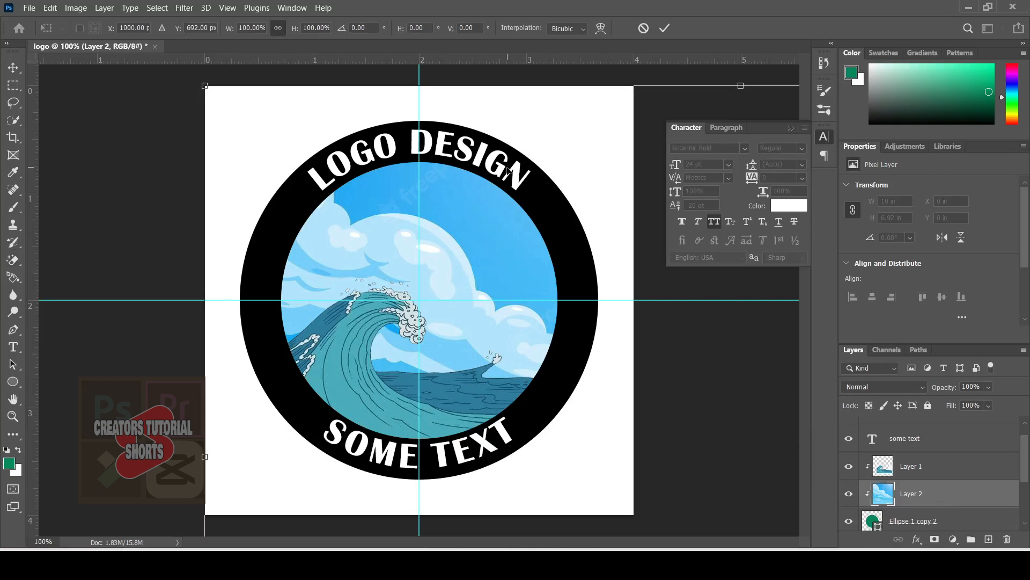
pyautogui.scroll(-7, 507, 171)
pyautogui.moveTo(646, 439); pyautogui.dragTo(499, 347)
pyautogui.scroll(5, 444, 255)
pyautogui.moveTo(278, 159); pyautogui.dragTo(306, 182)
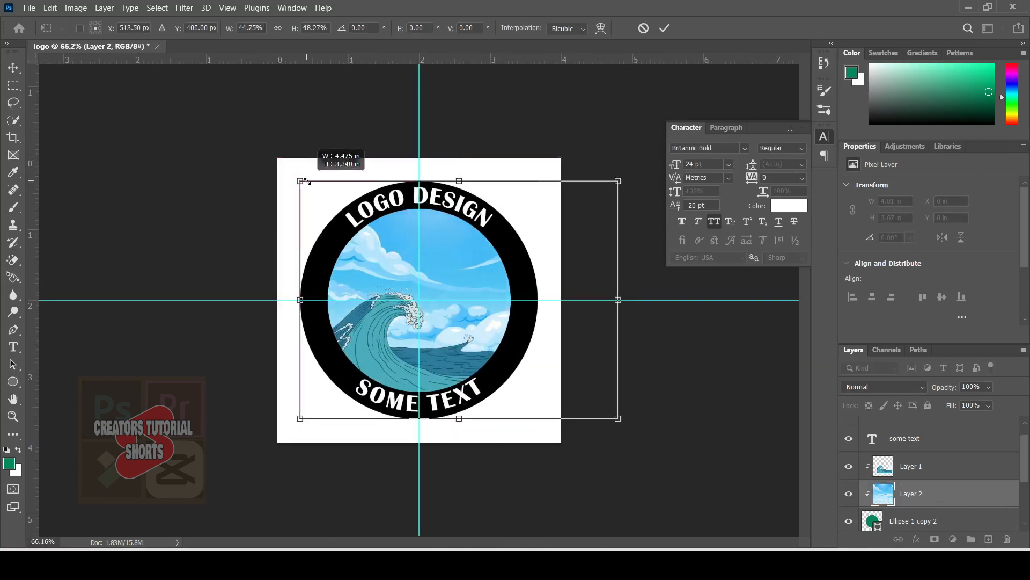
pyautogui.moveTo(618, 181); pyautogui.dragTo(574, 197)
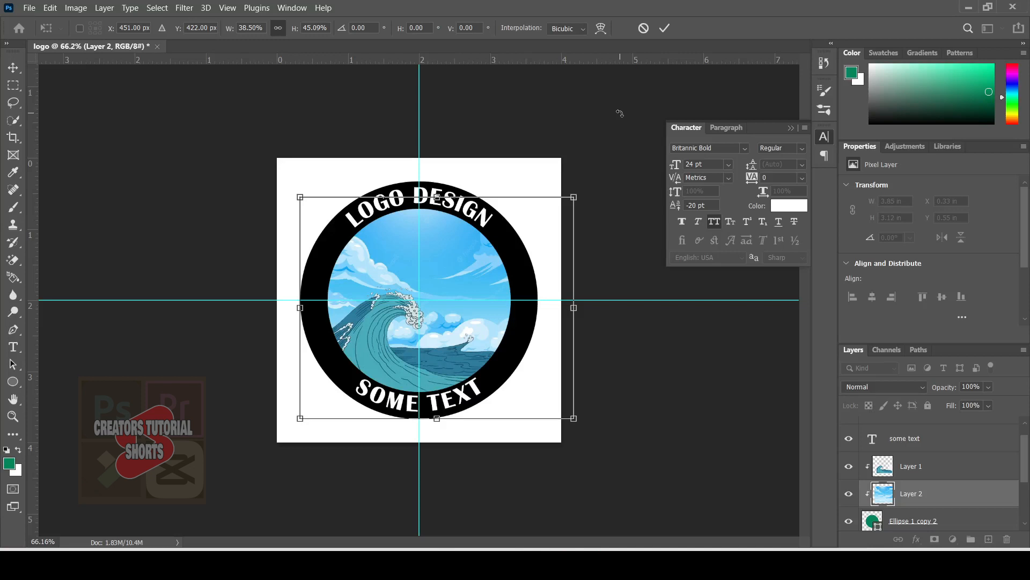
# Warp the sky picture by pulling its corners and edges inward towards the inner circle.
pyautogui.click(602, 32)
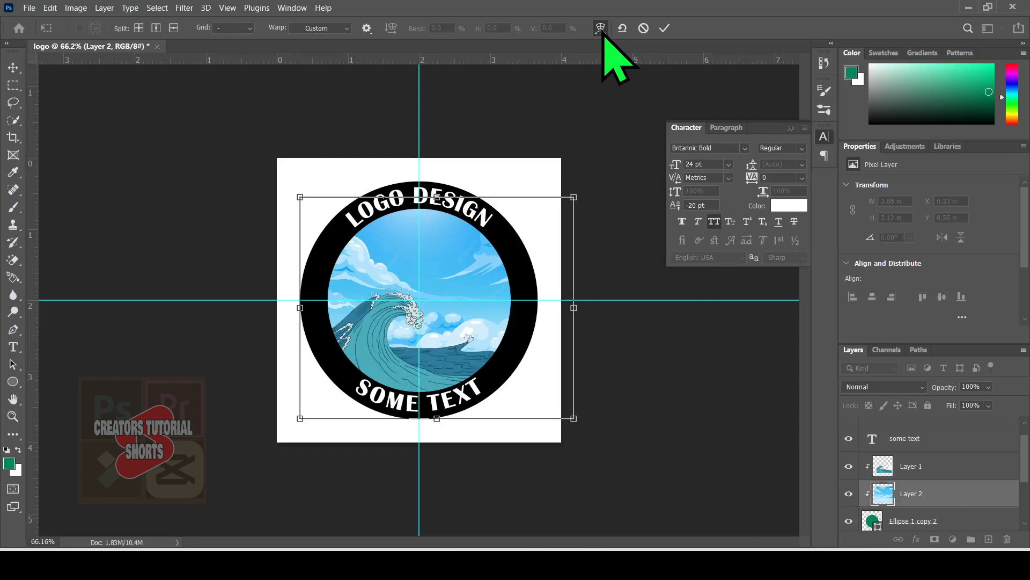
pyautogui.moveTo(574, 197); pyautogui.dragTo(539, 207)
pyautogui.moveTo(300, 197); pyautogui.dragTo(349, 205)
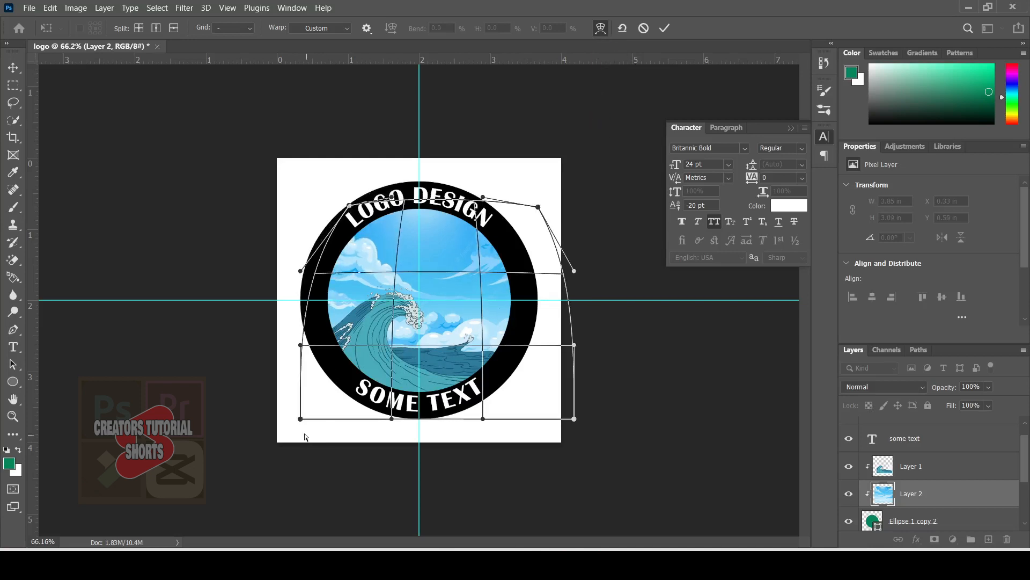
pyautogui.moveTo(300, 419); pyautogui.dragTo(352, 379)
pyautogui.moveTo(575, 418); pyautogui.dragTo(510, 393)
pyautogui.moveTo(482, 419); pyautogui.dragTo(469, 406)
pyautogui.moveTo(575, 271); pyautogui.dragTo(524, 281)
pyautogui.moveTo(539, 206); pyautogui.dragTo(524, 223)
pyautogui.click(664, 28)
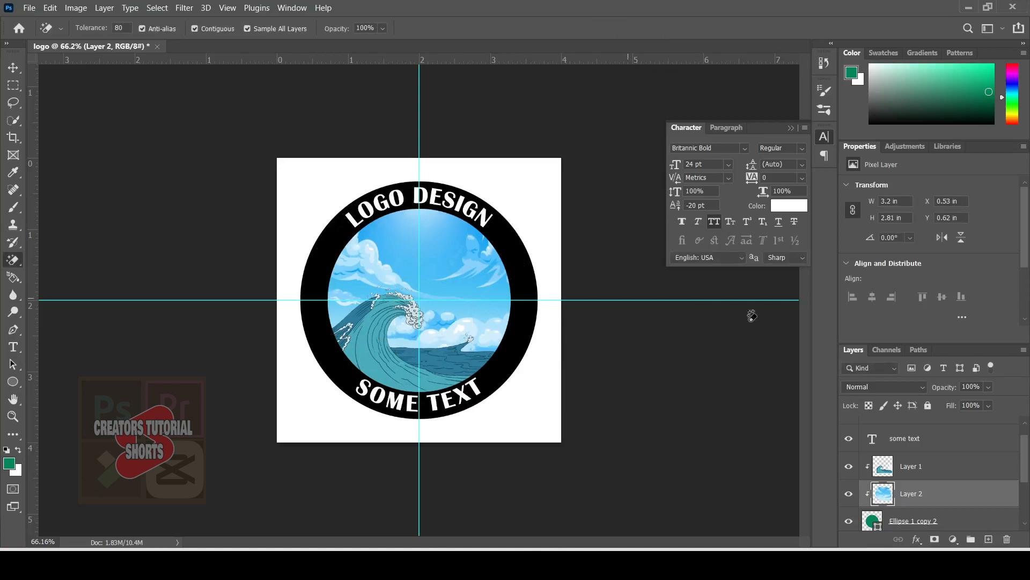
# Add a white stroke layer style along the inside edge of the duplicated green circle, Ellipse 1 copy 2.
pyautogui.click(516, 251)
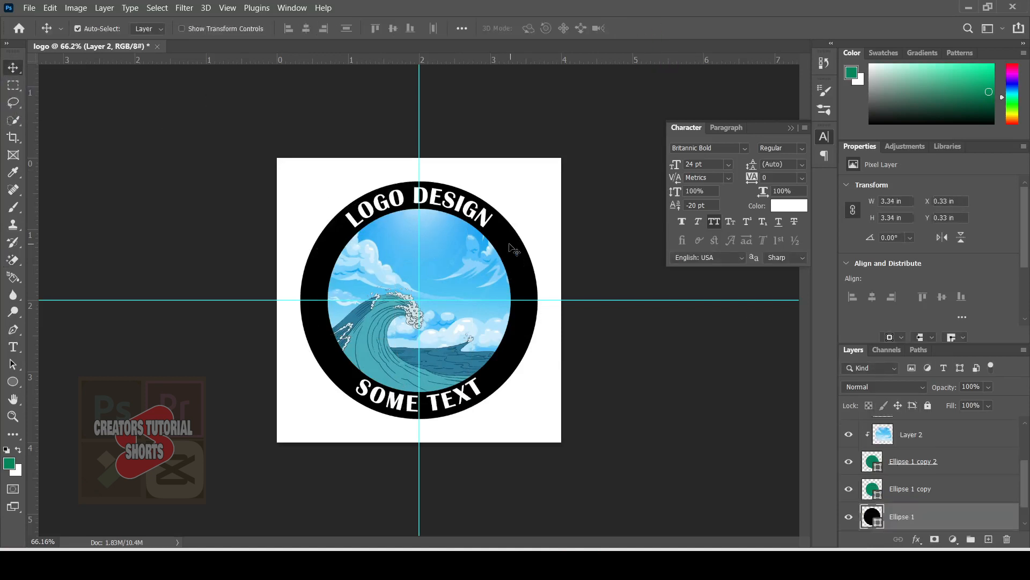
pyautogui.click(969, 463)
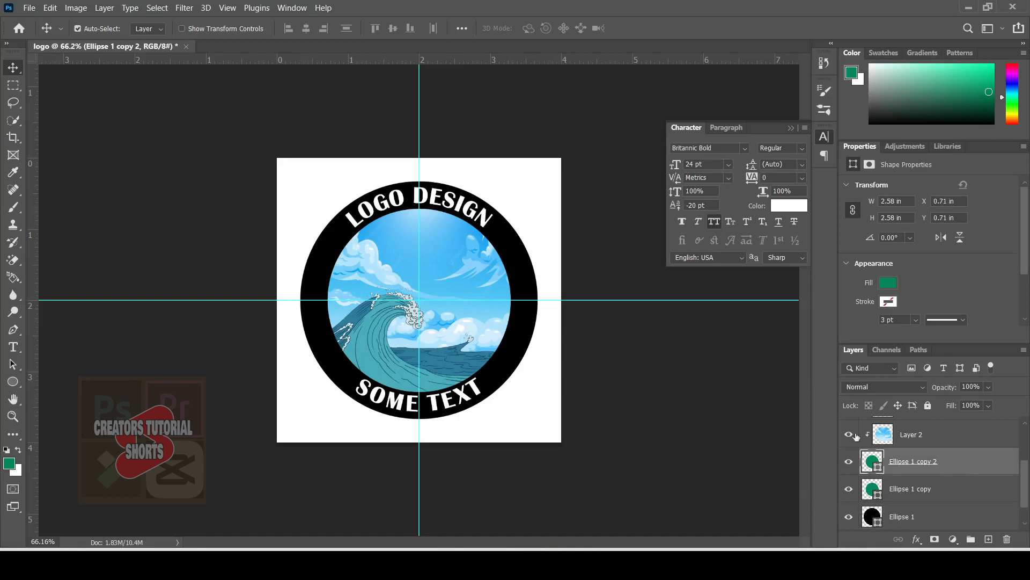
pyautogui.doubleClick(955, 464)
pyautogui.moveTo(914, 115); pyautogui.dragTo(871, 57)
pyautogui.click(928, 100)
pyautogui.doubleClick(966, 460)
pyautogui.click(499, 160)
pyautogui.click(694, 191)
pyautogui.click(614, 198)
pyautogui.click(914, 189)
pyautogui.click(722, 111)
pyautogui.click(722, 134)
pyautogui.moveTo(721, 97); pyautogui.dragTo(712, 99)
pyautogui.click(937, 76)
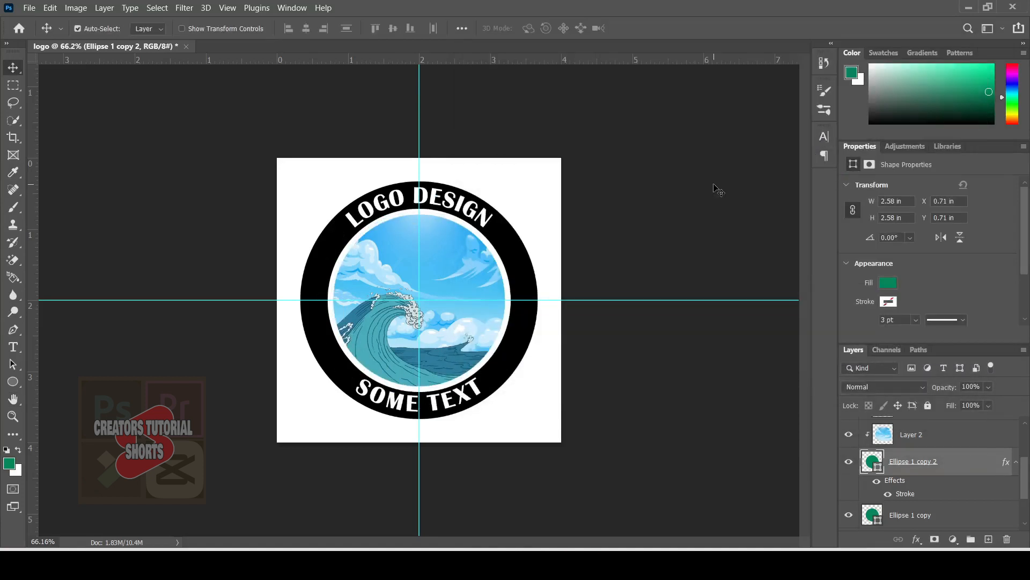